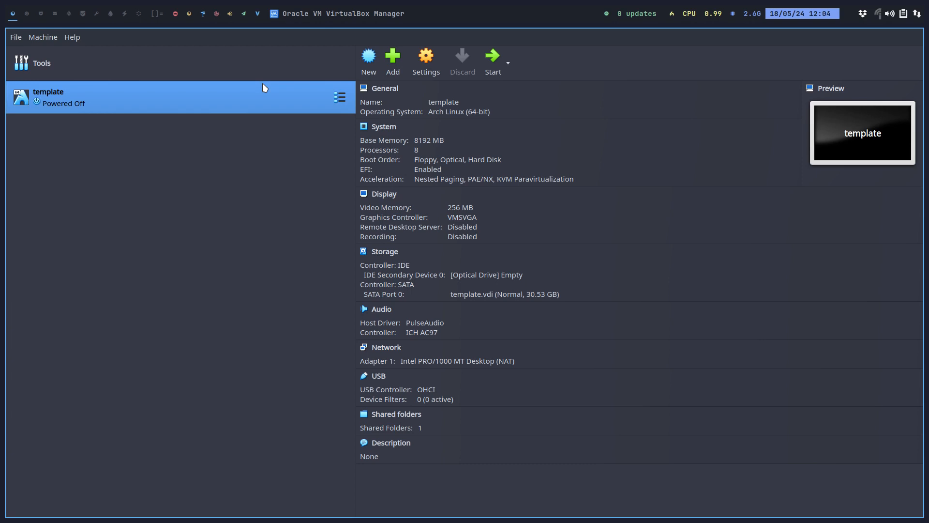
Start cloning the template VM, then cancel the clone wizard
right_click(189, 103)
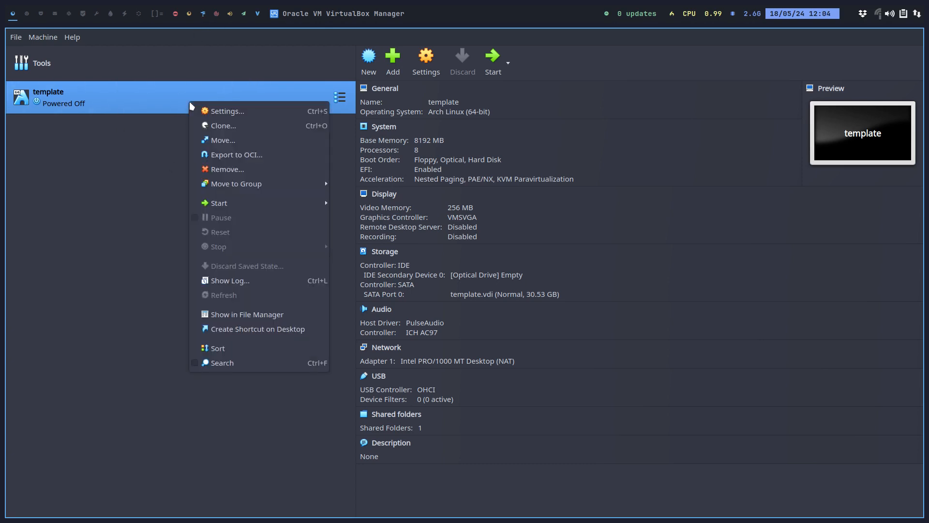
click(216, 128)
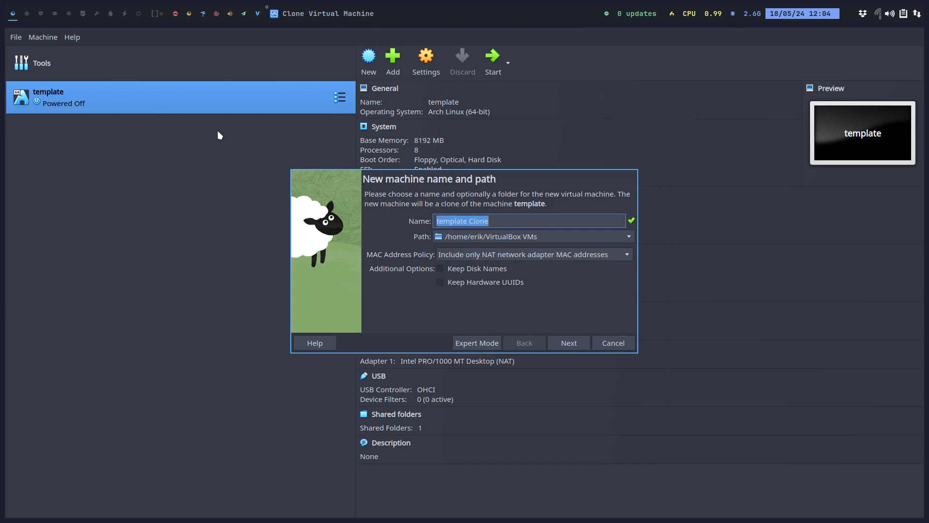
key(Escape)
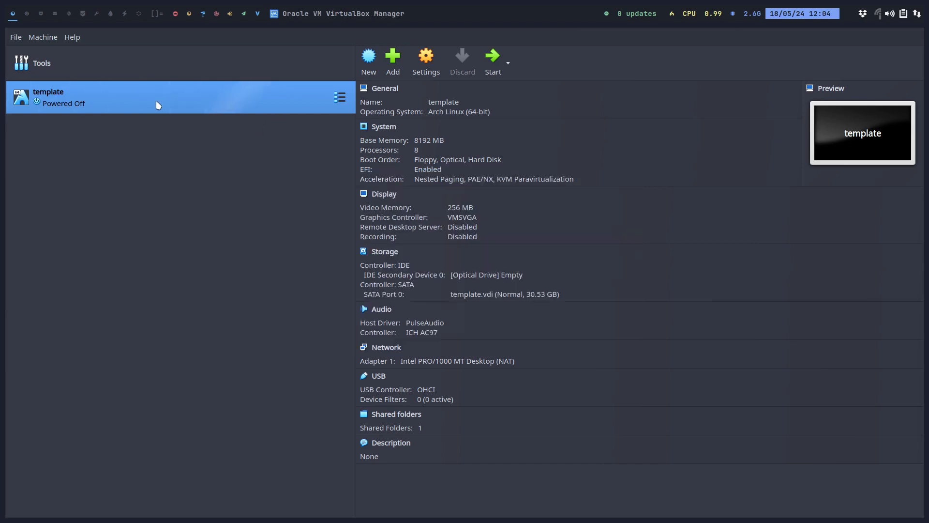
Open the template VM's settings and review the Advanced, Description and Disk Encryption tabs under General
click(428, 56)
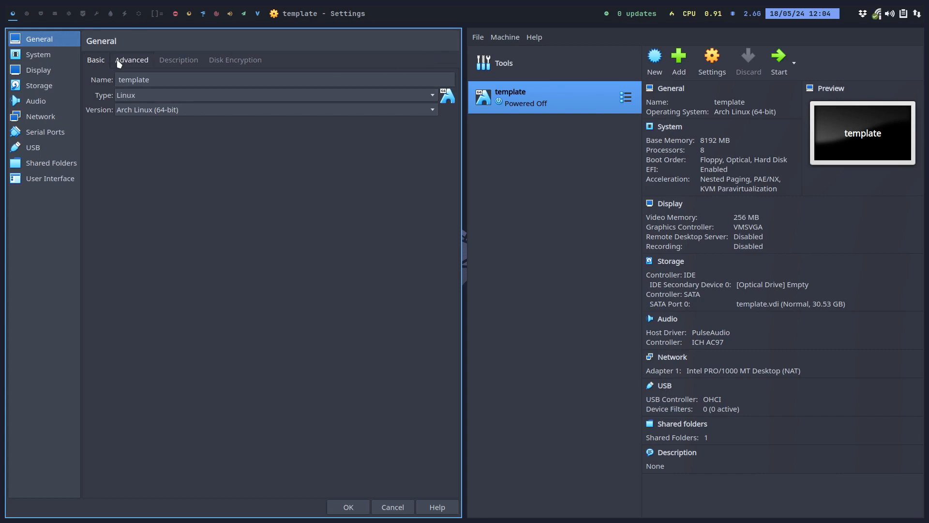
click(133, 63)
click(178, 60)
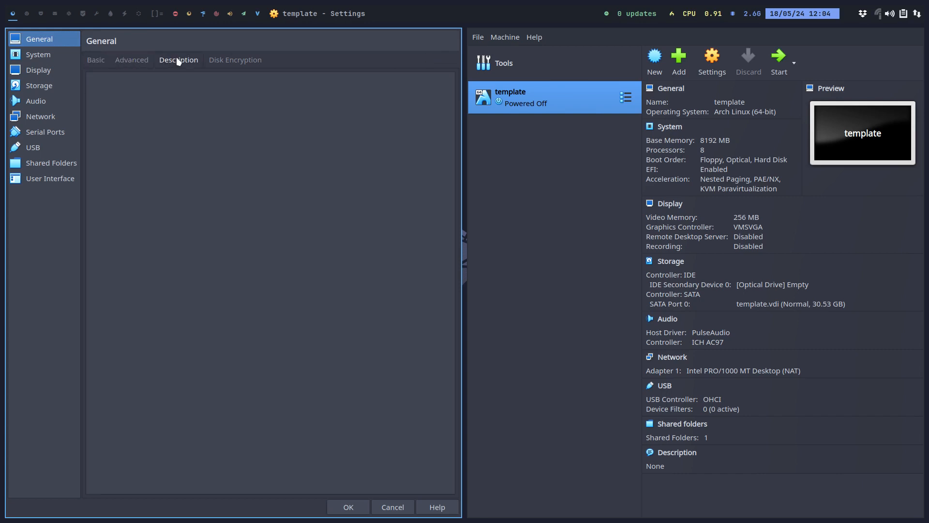
click(232, 59)
Raise the template's base memory, then check the Processor, Acceleration and Display (256 MB, VMSVGA) pages
click(44, 58)
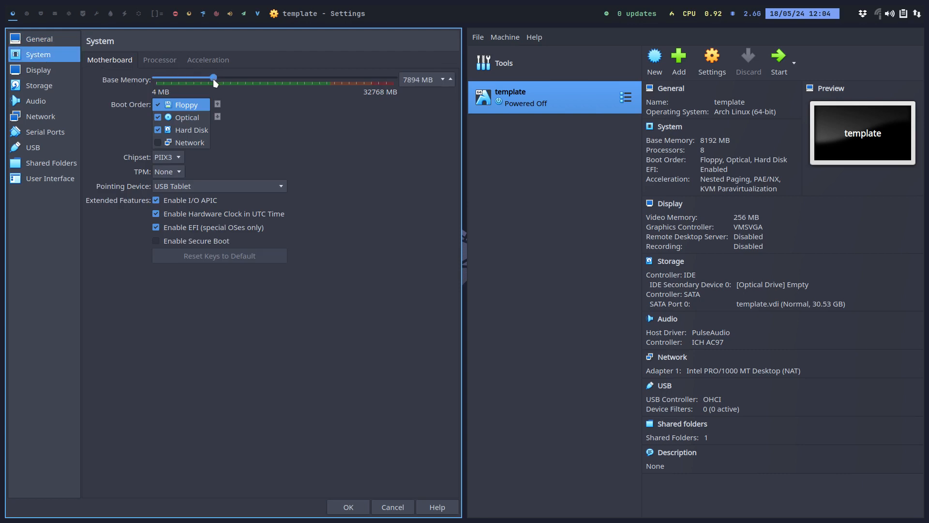
drag(214, 80, 274, 78)
click(161, 60)
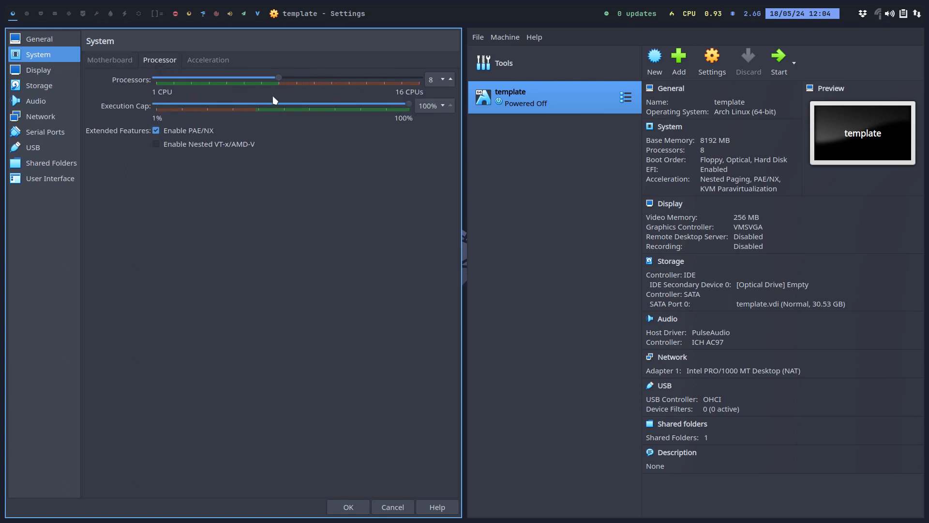
click(208, 60)
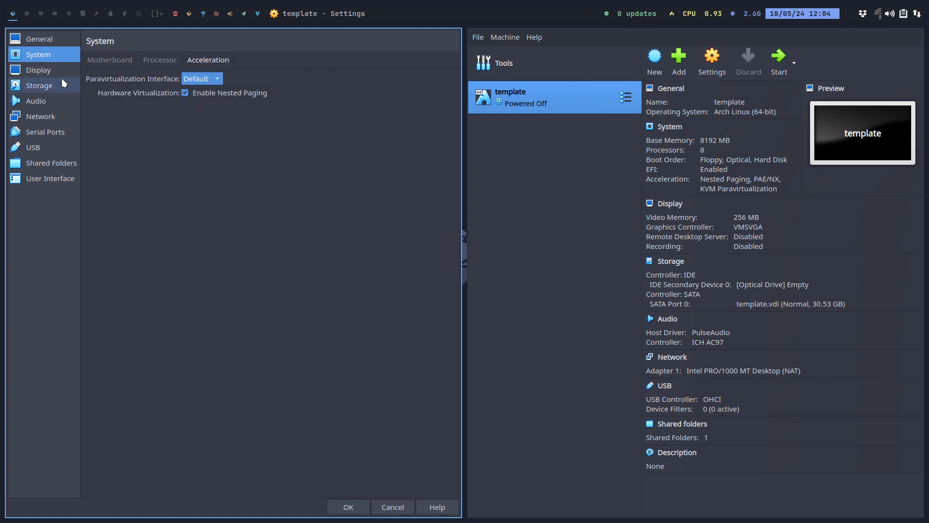
click(47, 75)
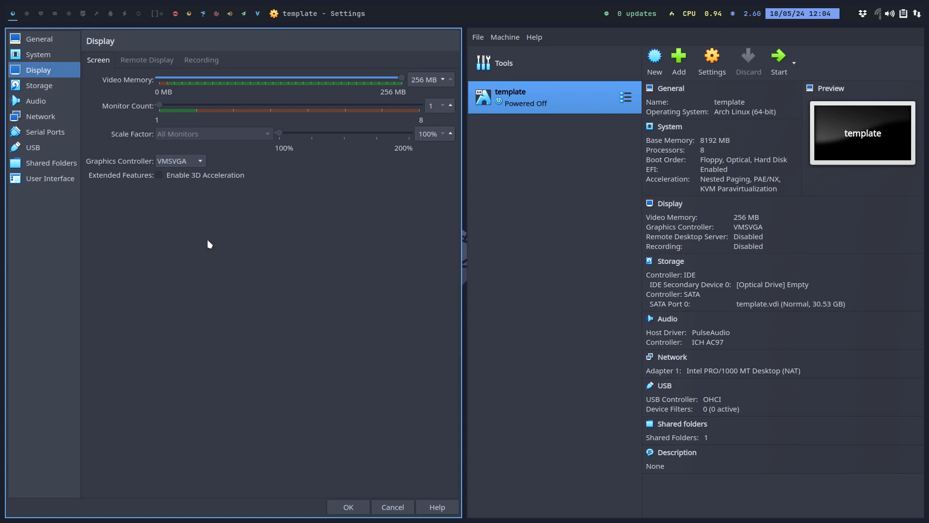
click(180, 176)
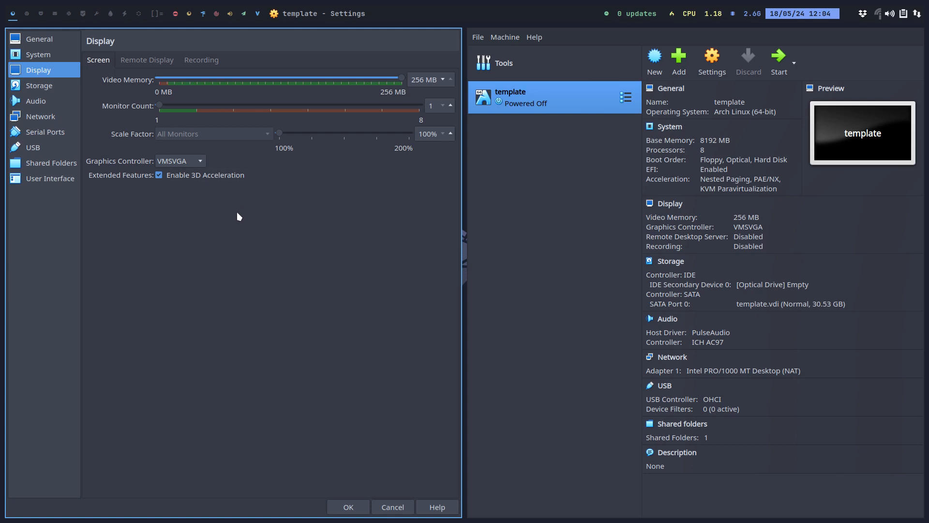
click(188, 177)
click(155, 62)
click(199, 62)
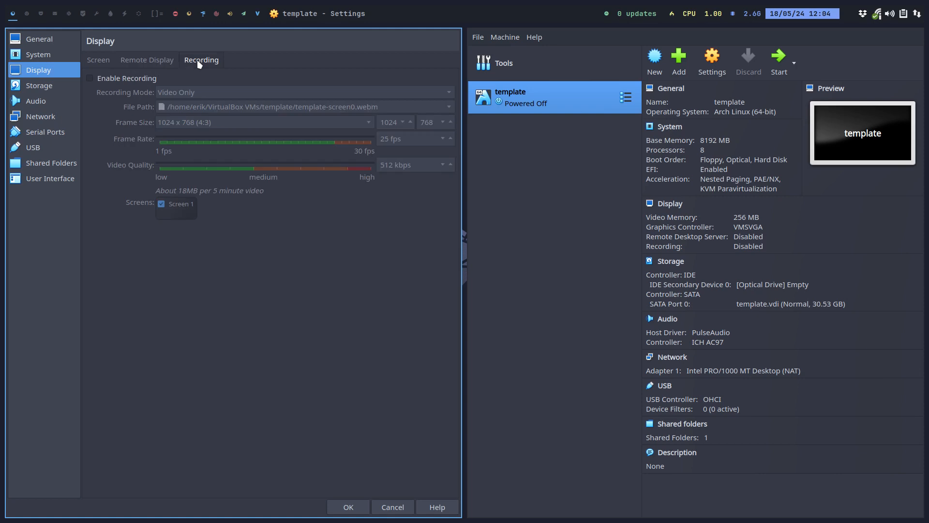
click(99, 63)
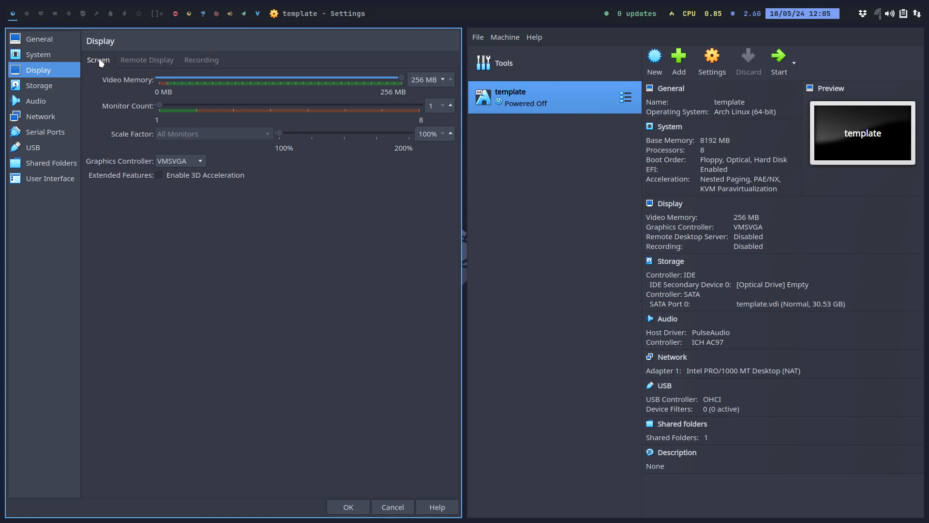
click(145, 60)
click(189, 61)
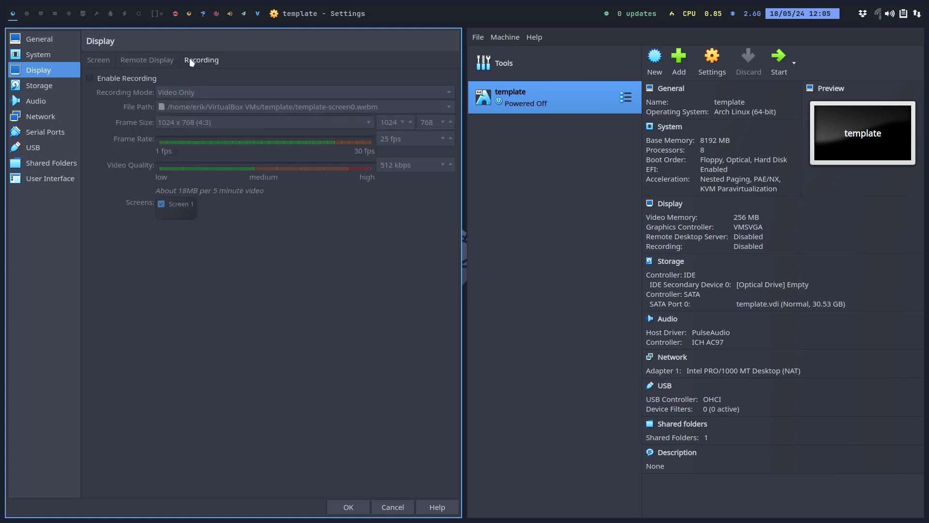
click(103, 62)
click(53, 85)
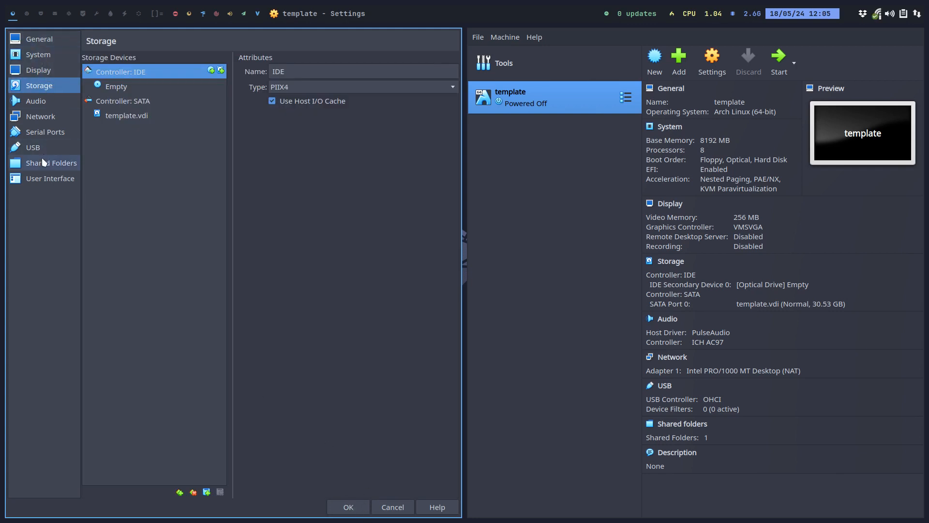
Check the User Interface and Shared Folders (VBOX-SHARED, full access, auto-mount) pages, then save with OK
click(47, 181)
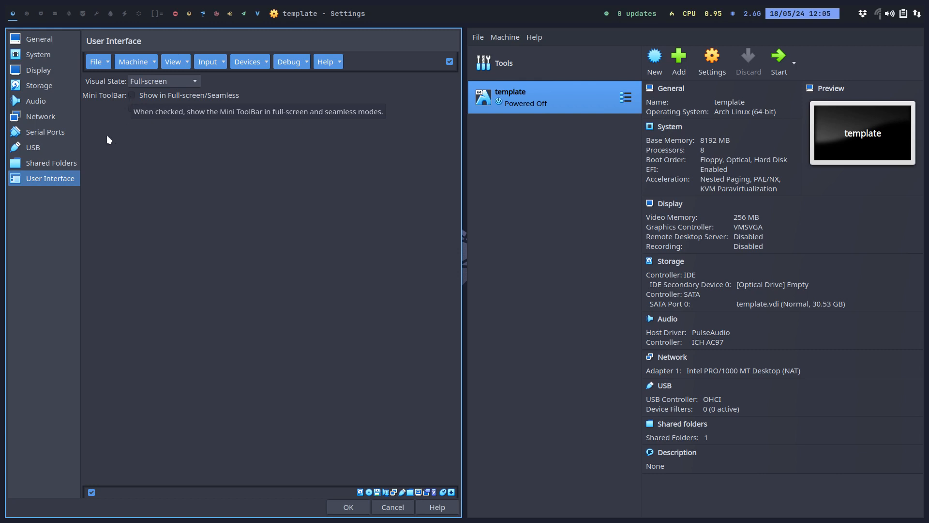
click(51, 163)
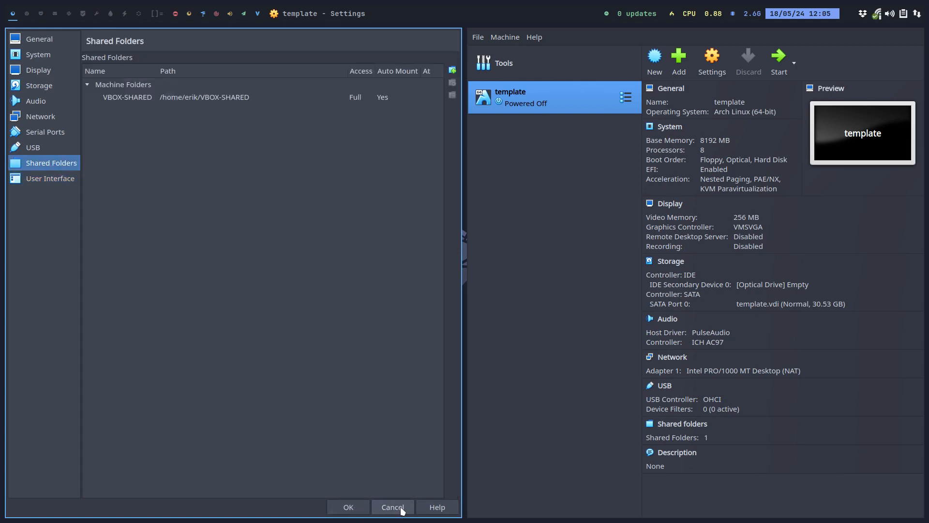
click(350, 505)
Clone the template VM as a new machine named Net
right_click(194, 92)
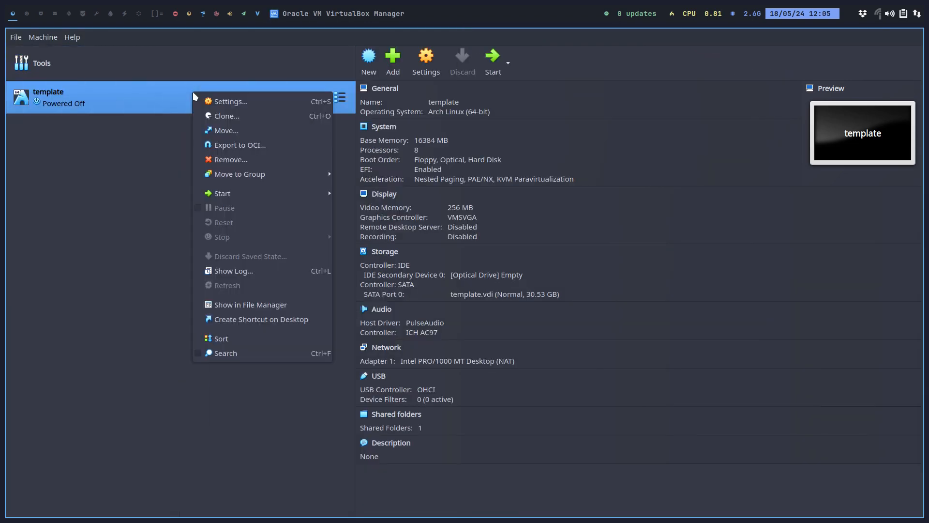
click(227, 122)
key(ctrl+a)
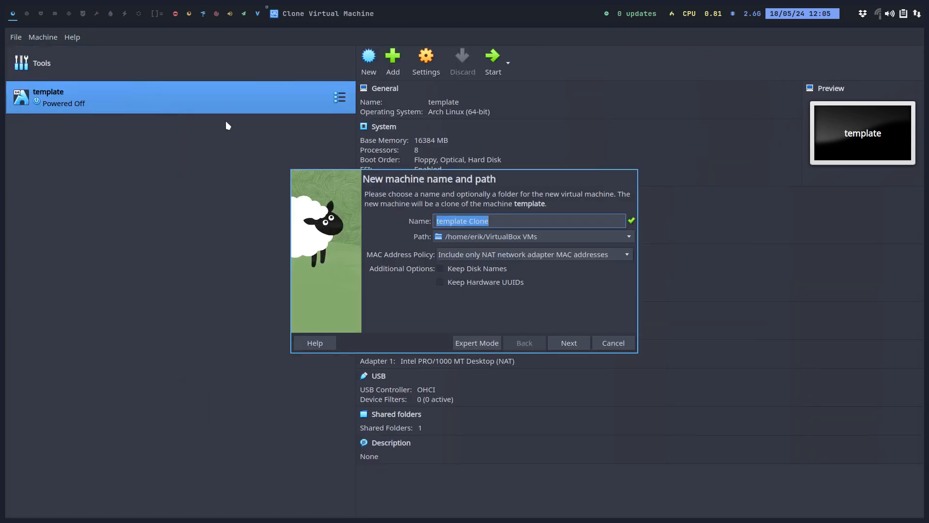
text(test)
key(Return)
key(Return)
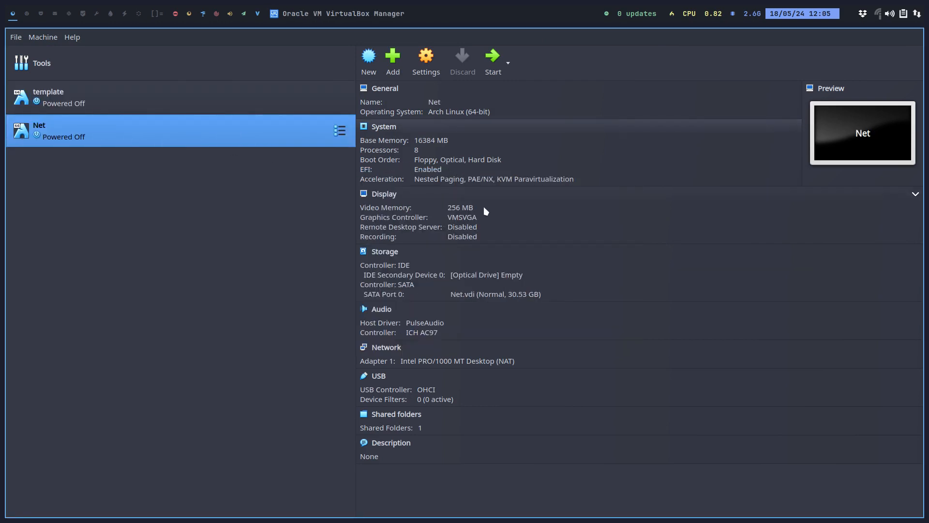
Insert arconet-v24.06.04-x86_64.iso into Net's empty optical drive and start the VM
click(499, 279)
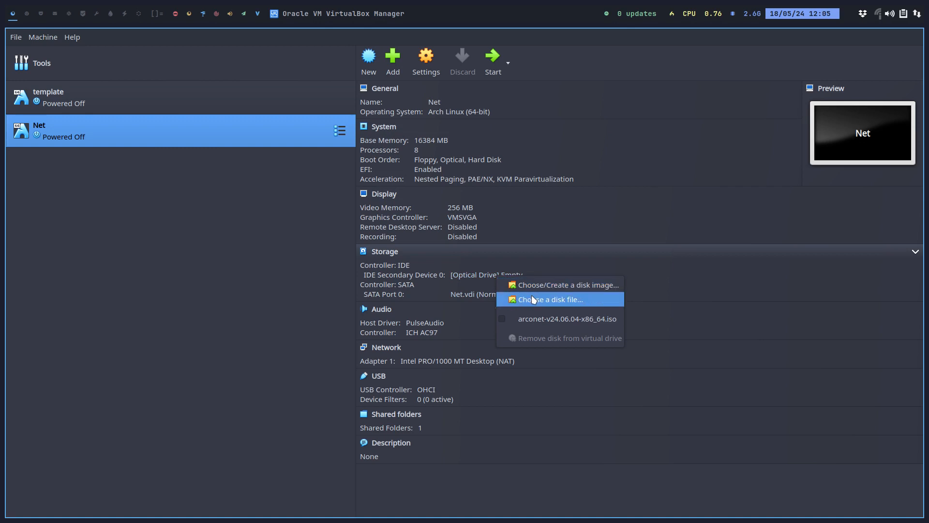
click(541, 318)
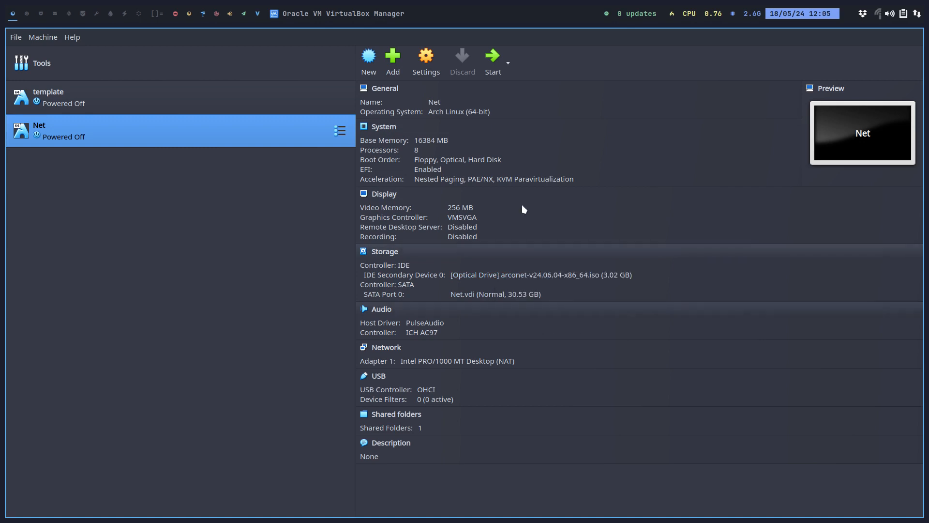
click(492, 60)
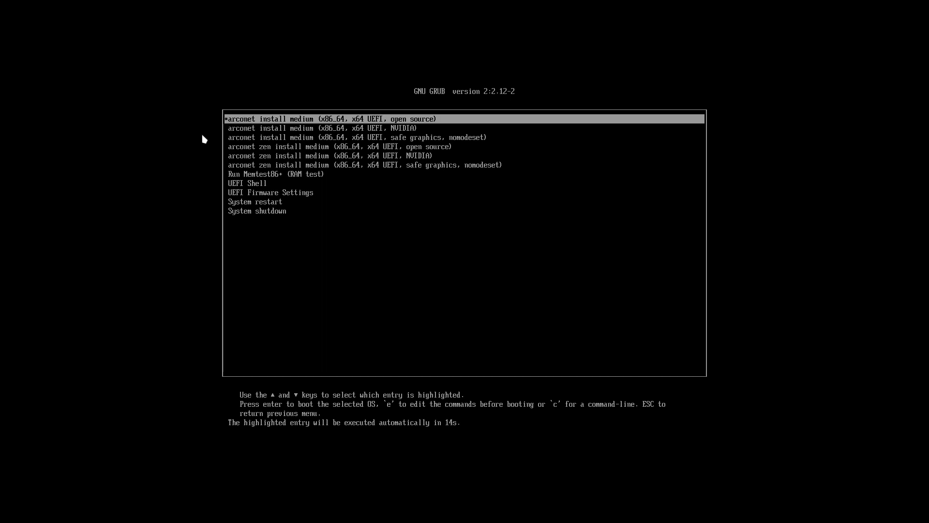
Boot the first arconet open source install entry from the GRUB menu
key(Down)
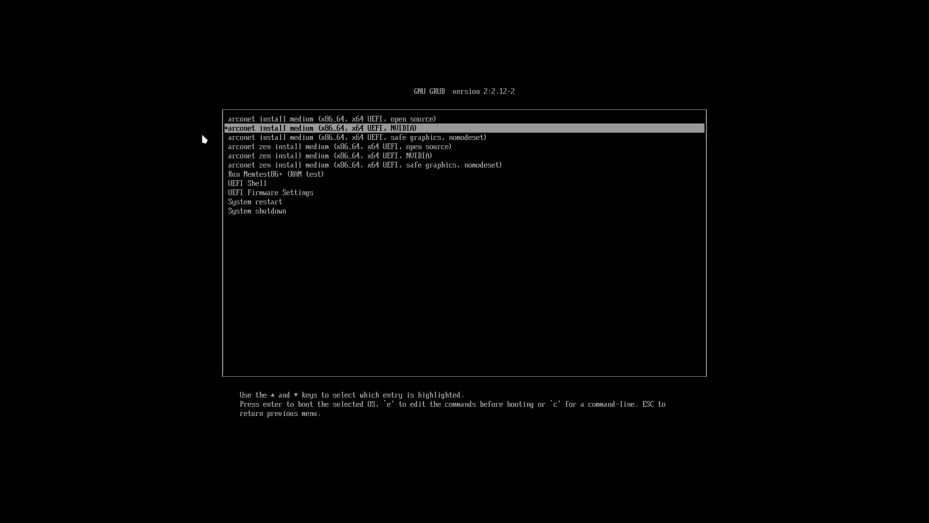
key(Up)
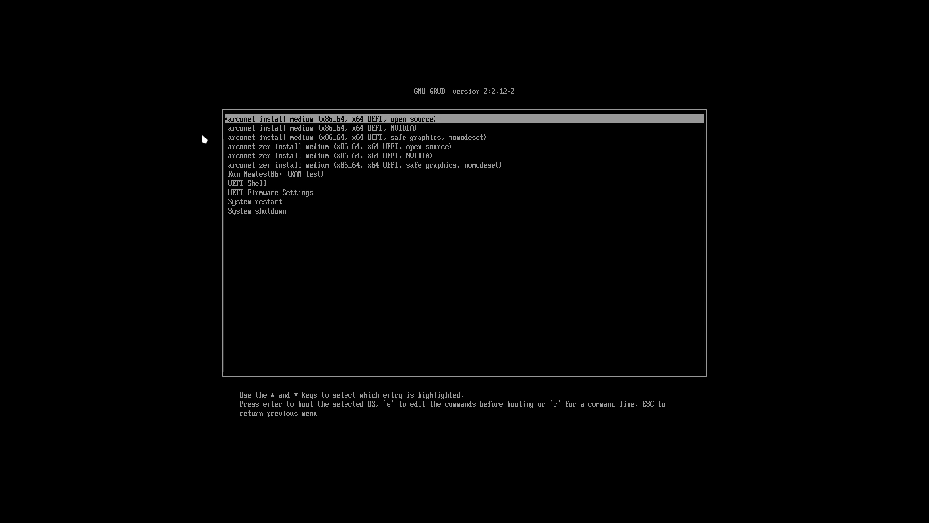
key(Down)
key(Down)
key(Down)
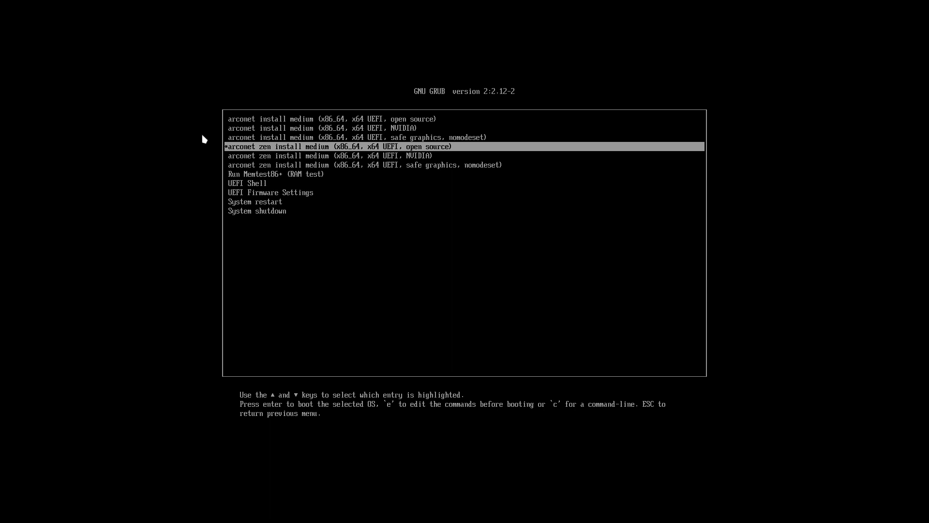
key(Up)
key(Up)
key(Up)
key(Return)
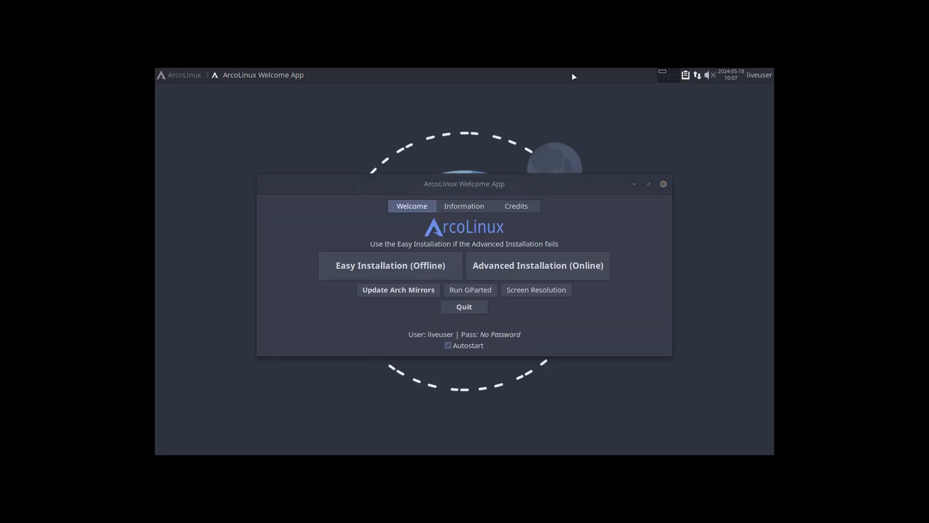
Open the Display page of the guest's Settings Manager from the application menu
click(182, 75)
click(168, 354)
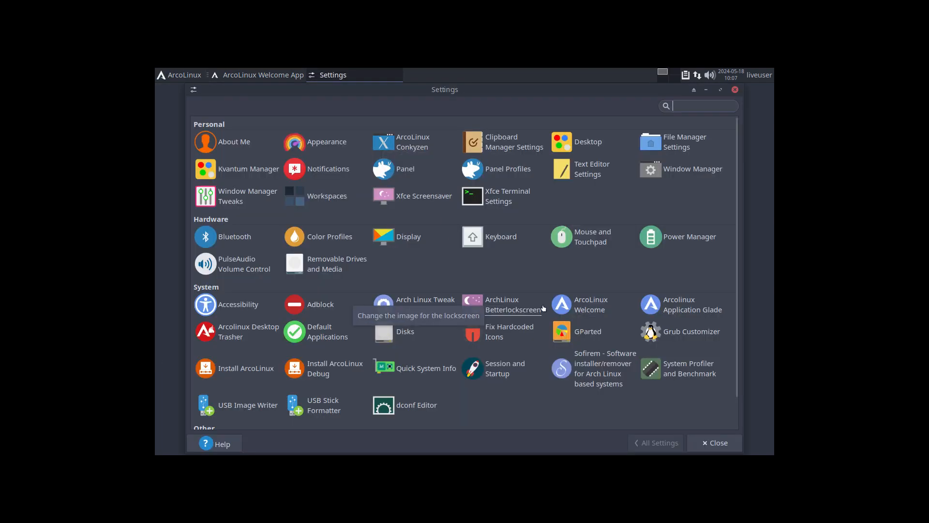
scroll(544, 307, down, 2)
scroll(543, 307, up, 2)
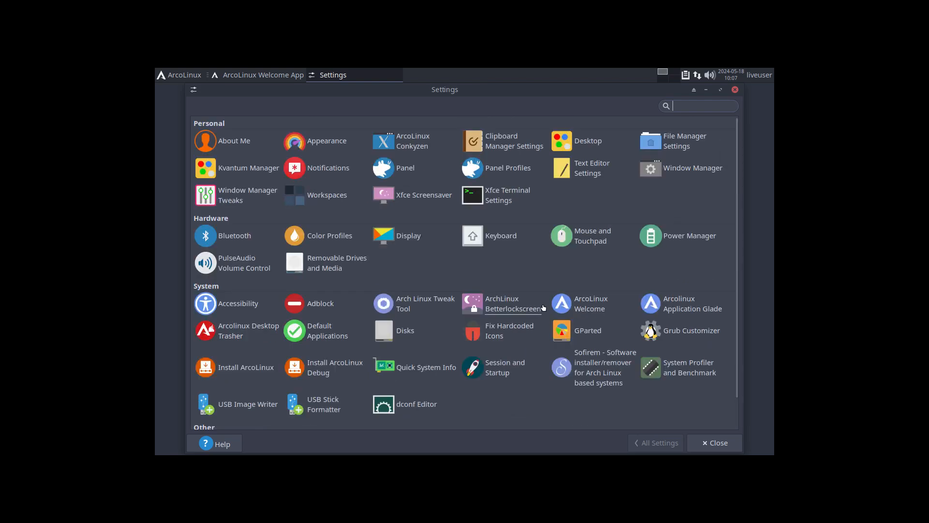
scroll(543, 307, down, 2)
scroll(544, 307, up, 2)
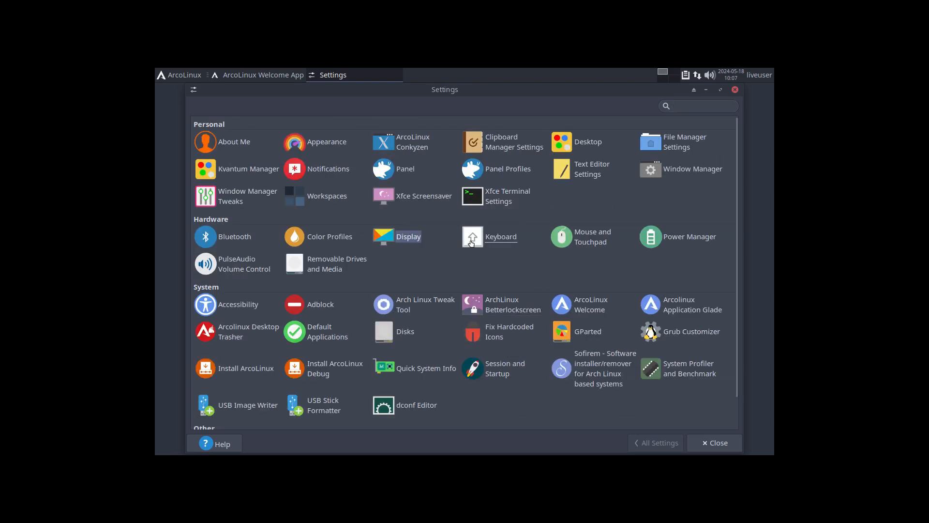
click(409, 236)
Set the guest resolution to 1920x1080, keep the configuration, and close Settings
click(595, 148)
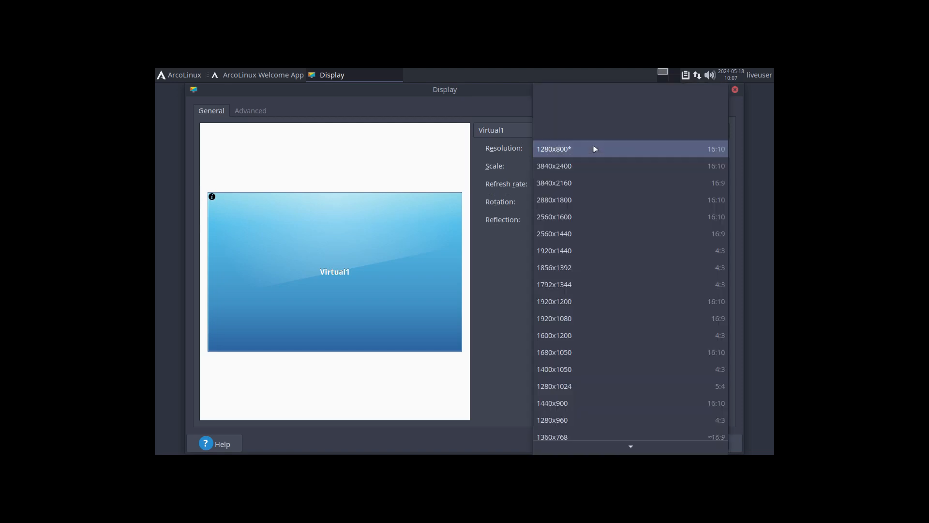
click(596, 148)
click(596, 149)
click(629, 318)
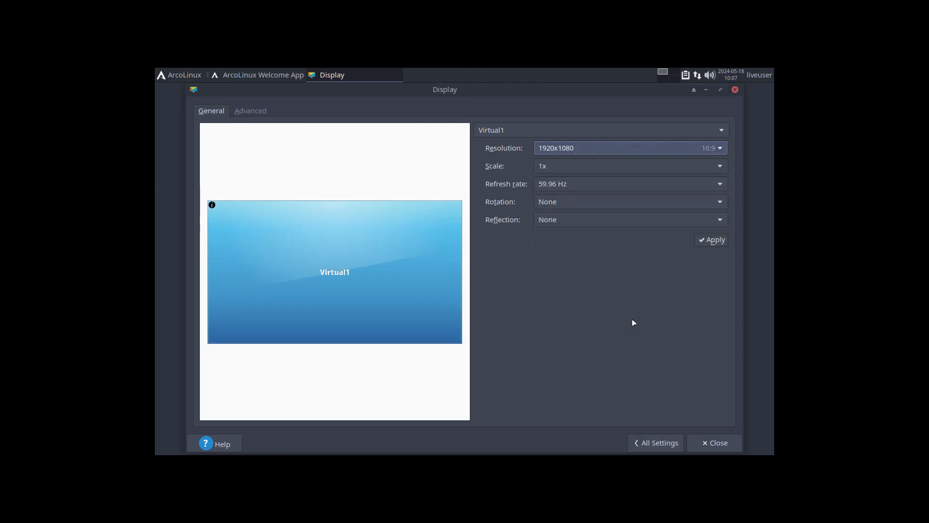
click(710, 240)
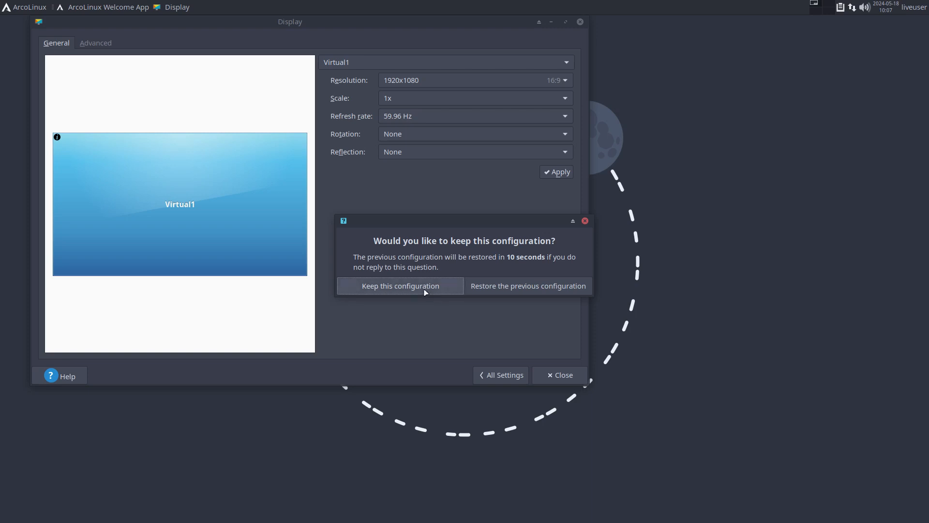
click(421, 288)
click(504, 375)
click(580, 21)
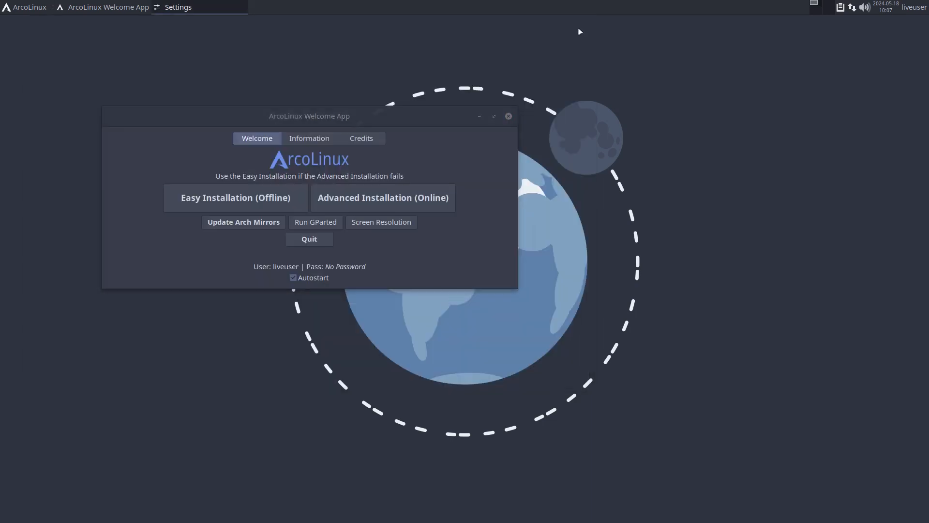
Launch the Advanced Installation (Online) with Grub and advance past the Kernel, Drivers and Login pages
drag(347, 116, 495, 142)
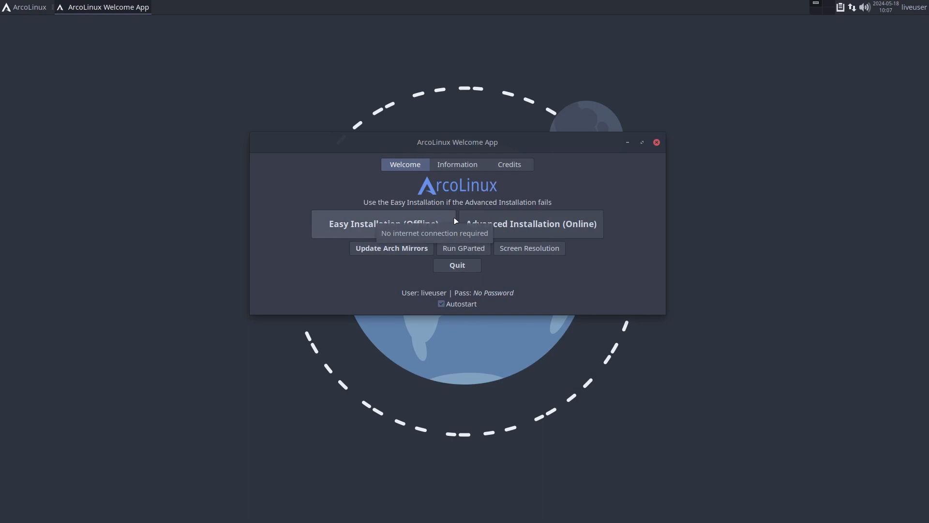
click(580, 229)
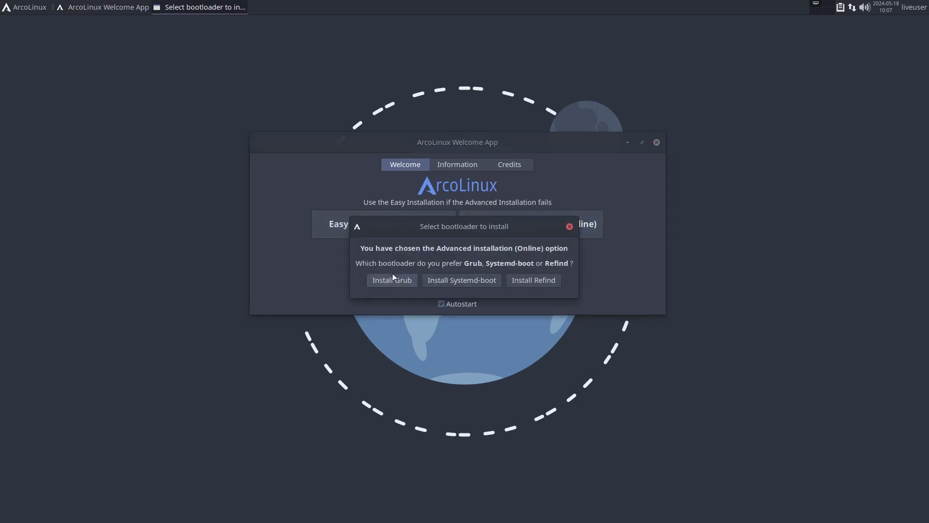
click(393, 278)
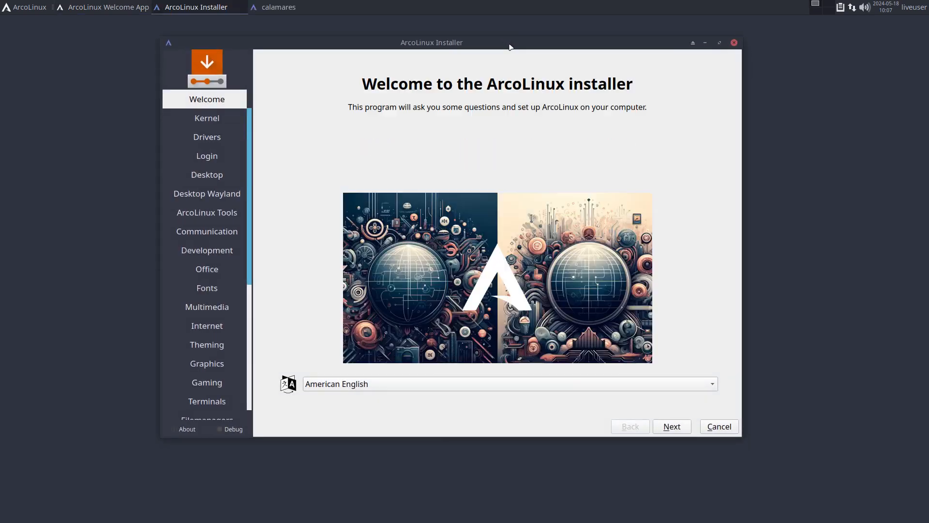
click(670, 428)
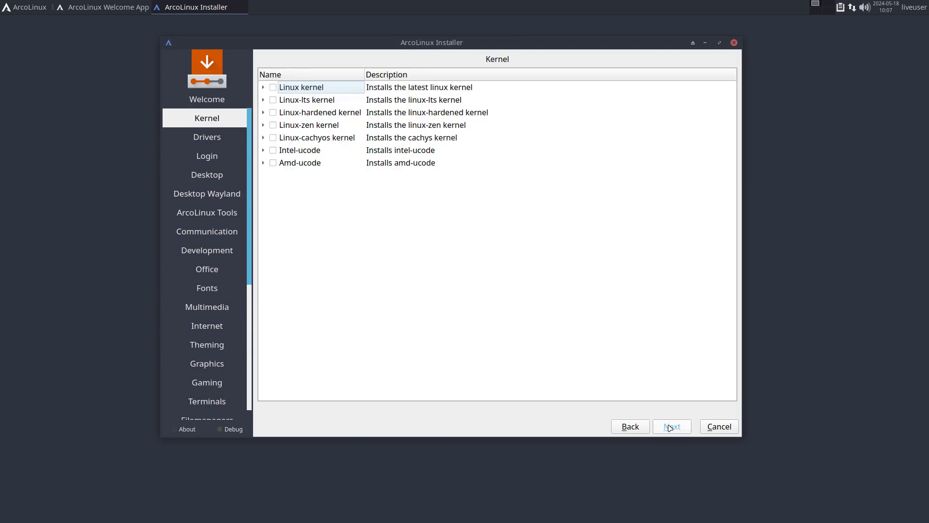
click(671, 428)
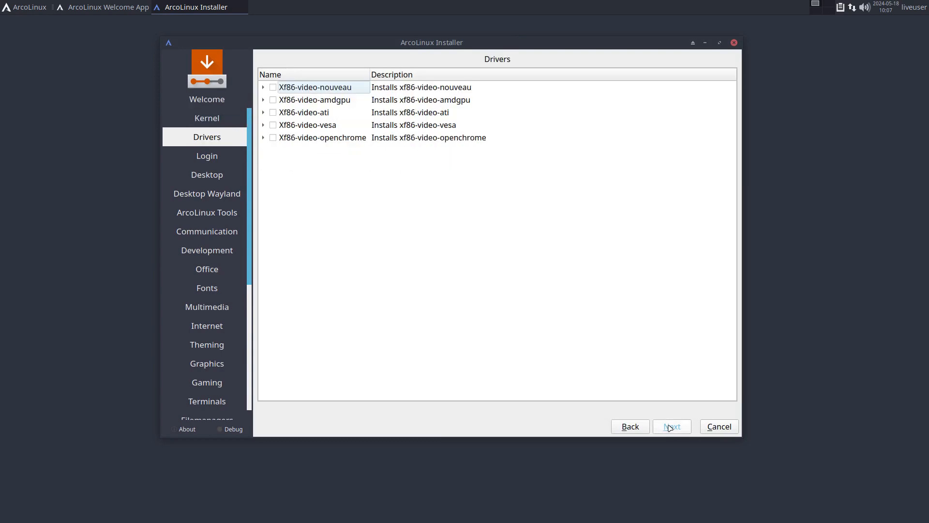
click(670, 428)
click(670, 428)
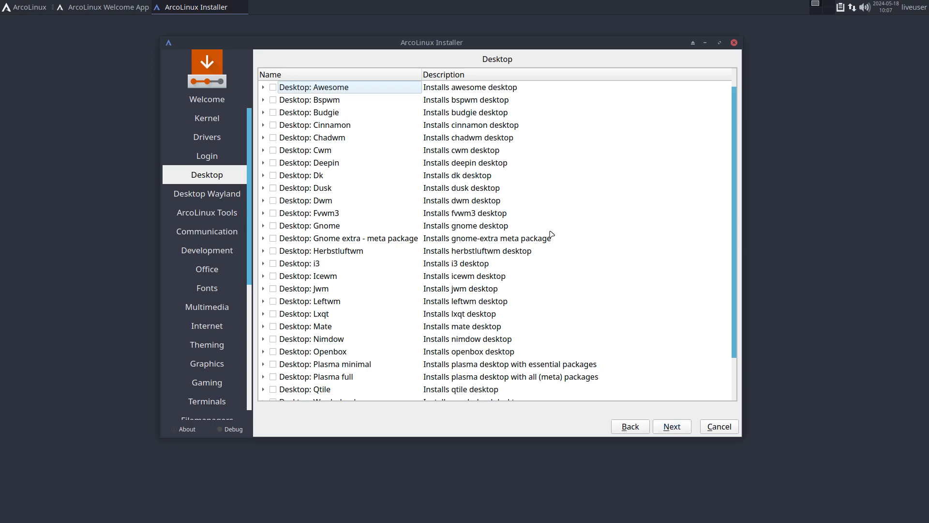
Expand Gnome extra meta package to reveal gnome-extra, expand and collapse Desktop: Gnome, then open the application menu
scroll(551, 234, down, 1)
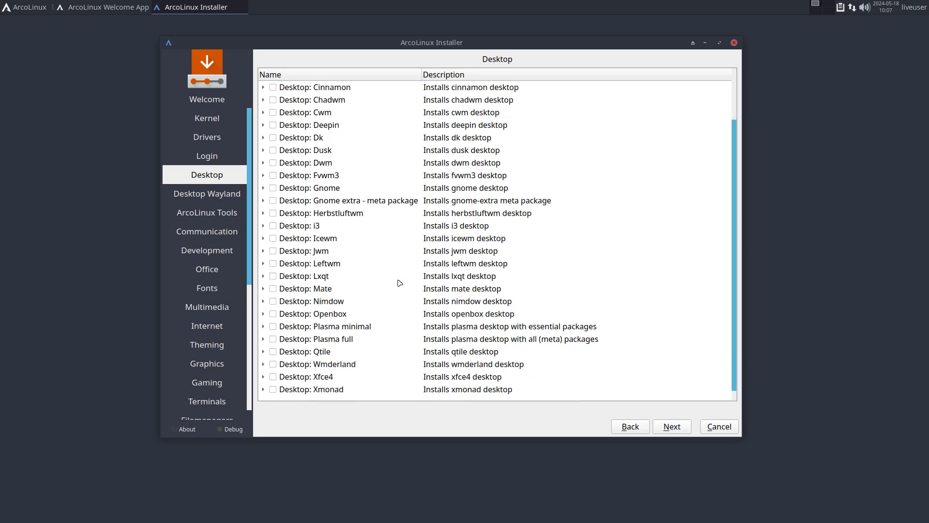
click(263, 201)
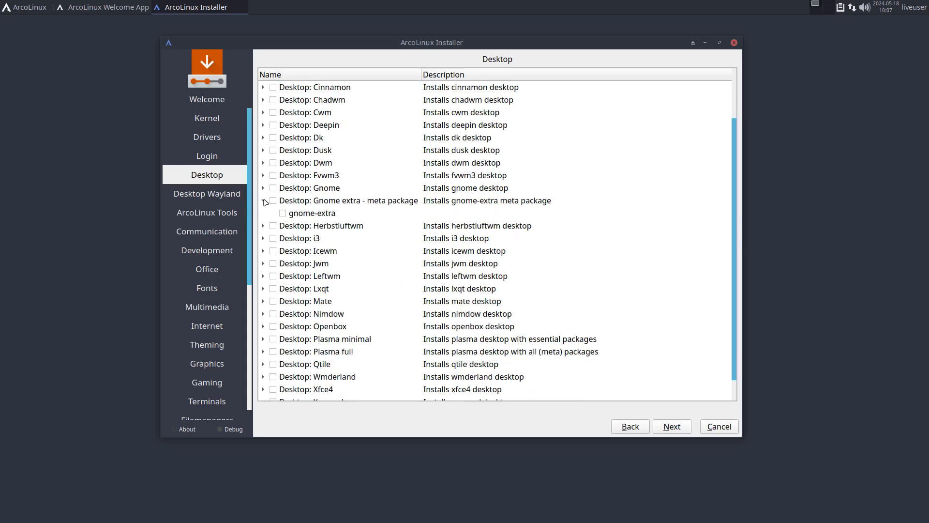
click(264, 188)
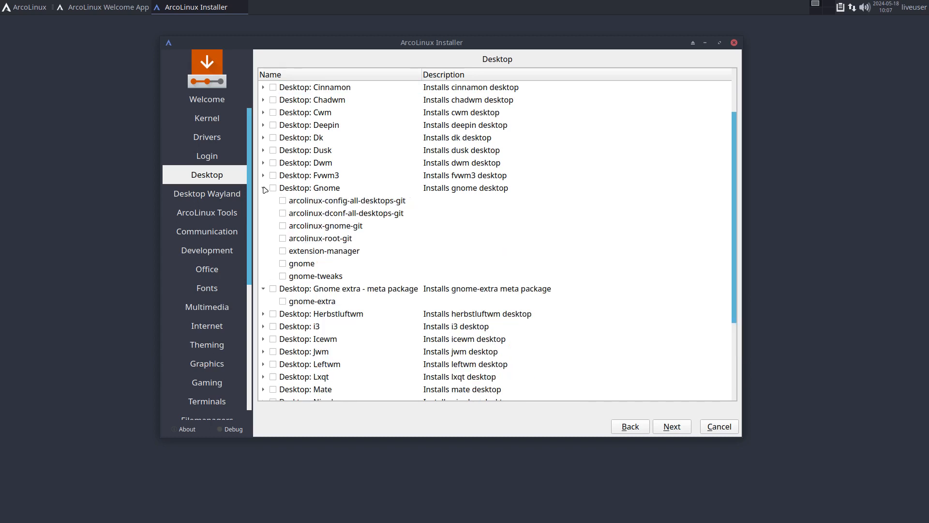
click(264, 188)
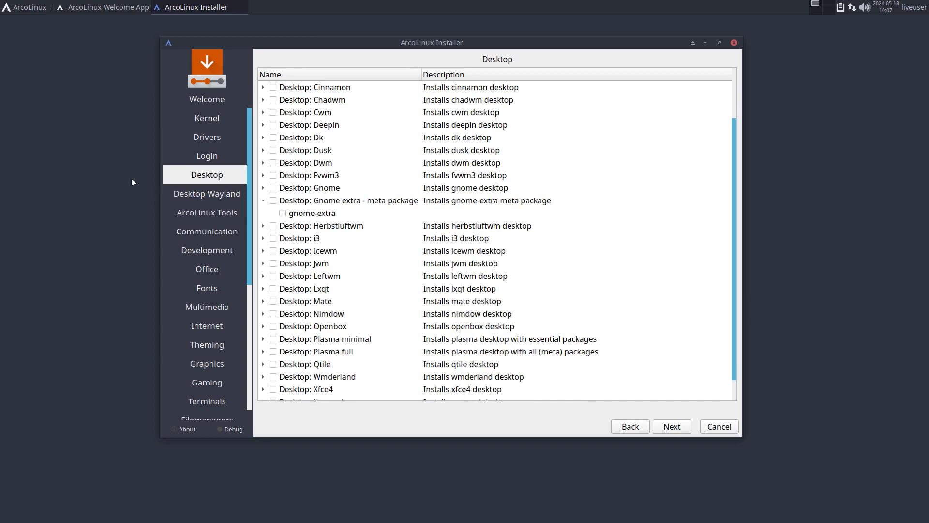
click(99, 177)
click(19, 7)
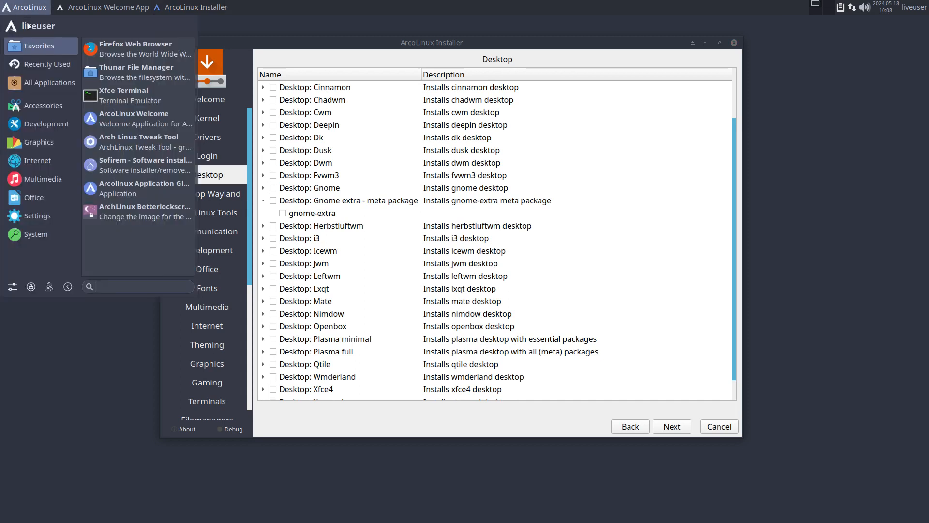
Launch Firefox and search Google for 'arch linux wiki gno;e'
click(145, 48)
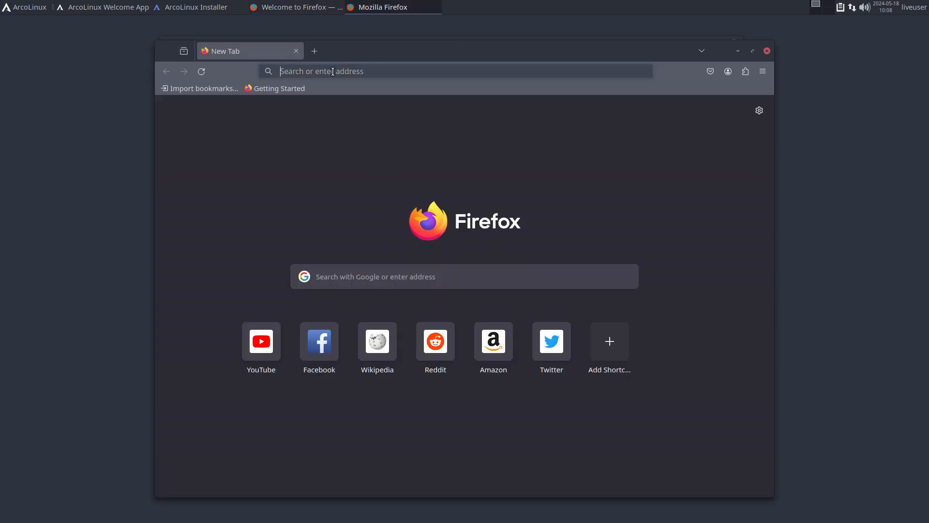
text(qr)
key(BackSpace)
key(BackSpace)
text(ar)
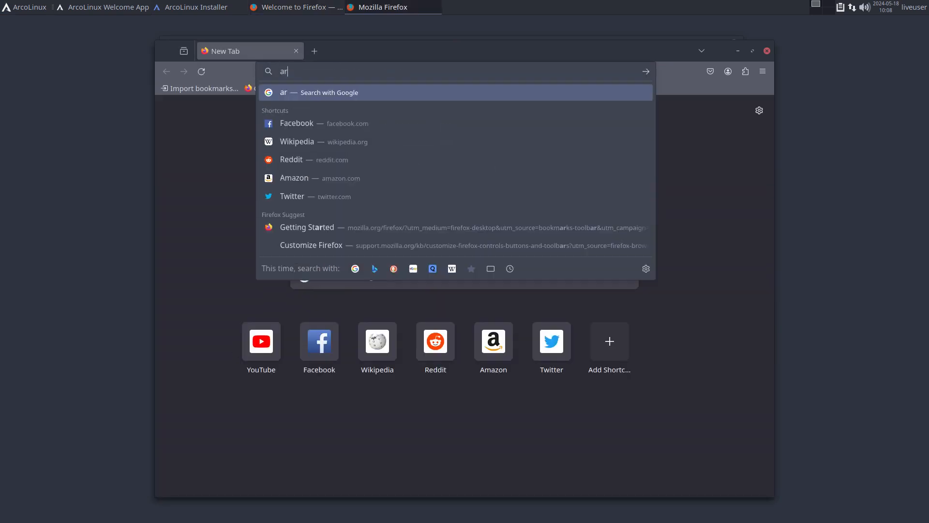
text(ch linux gno;e)
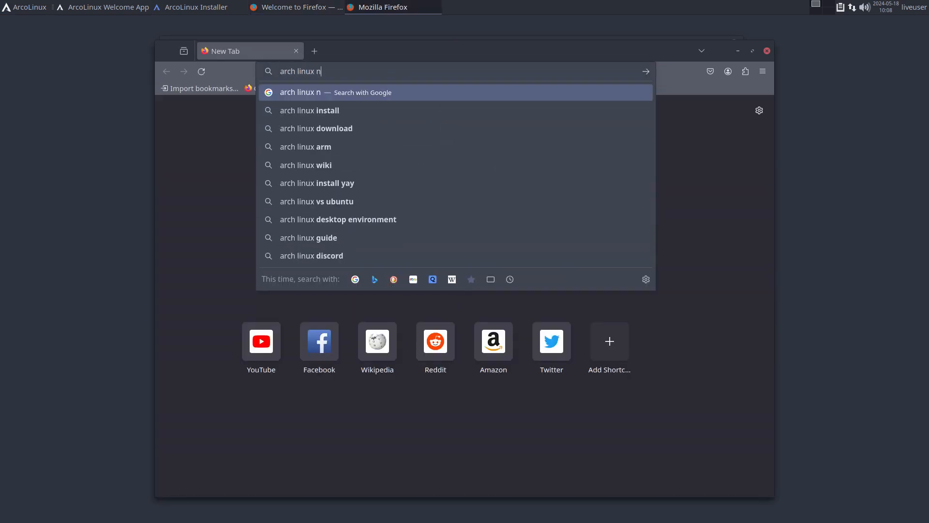
key(BackSpace)
key(BackSpace)
key(BackSpace)
key(BackSpace)
key(BackSpace)
text(wi)
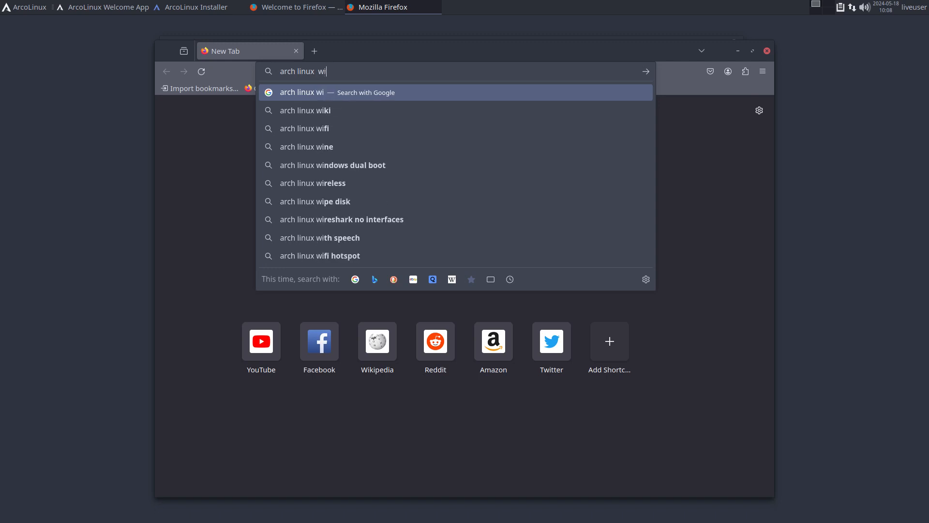
text(ki gno;e)
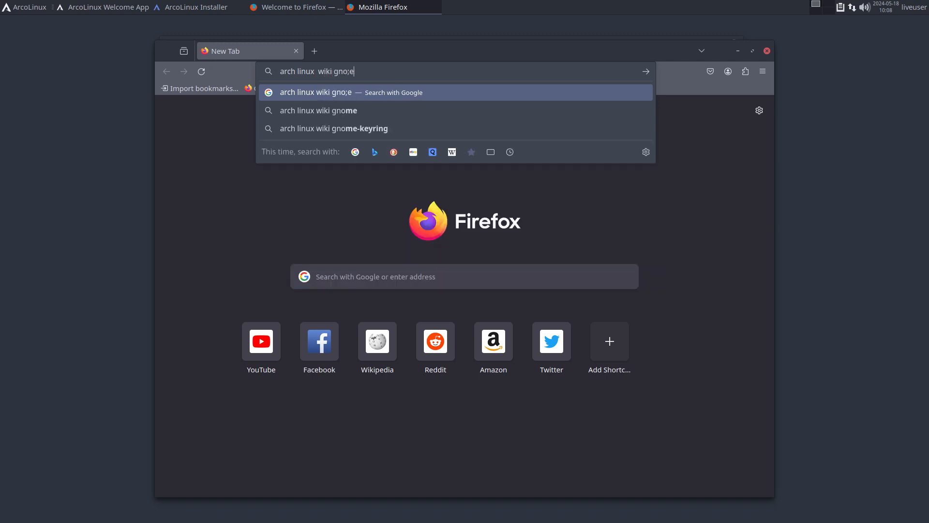
key(Return)
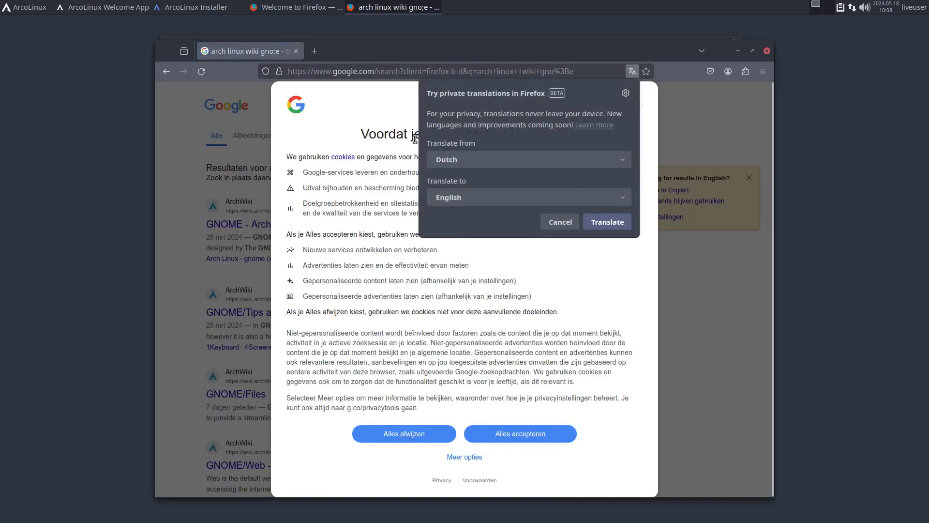
Dismiss the translation and cookie prompts, open GNOME - ArchWiki, and follow its gnome-extra link
click(560, 221)
click(537, 432)
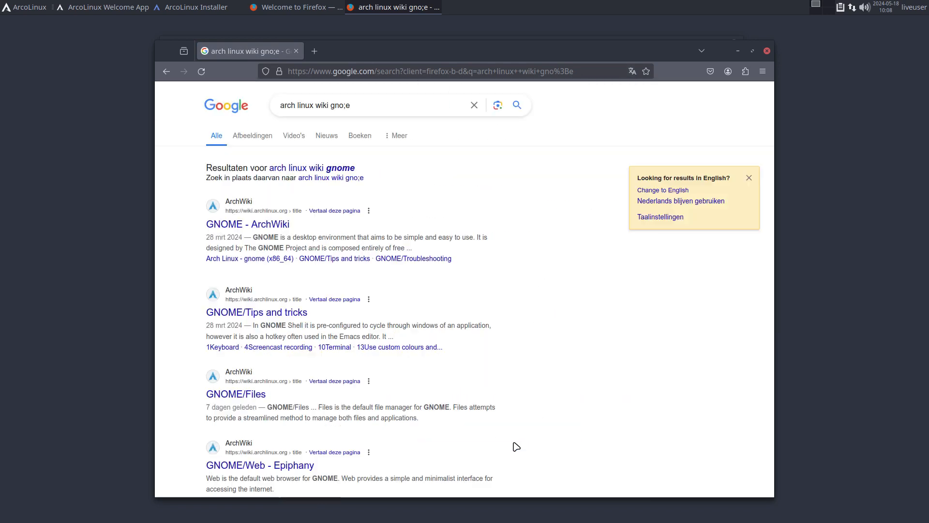
click(264, 225)
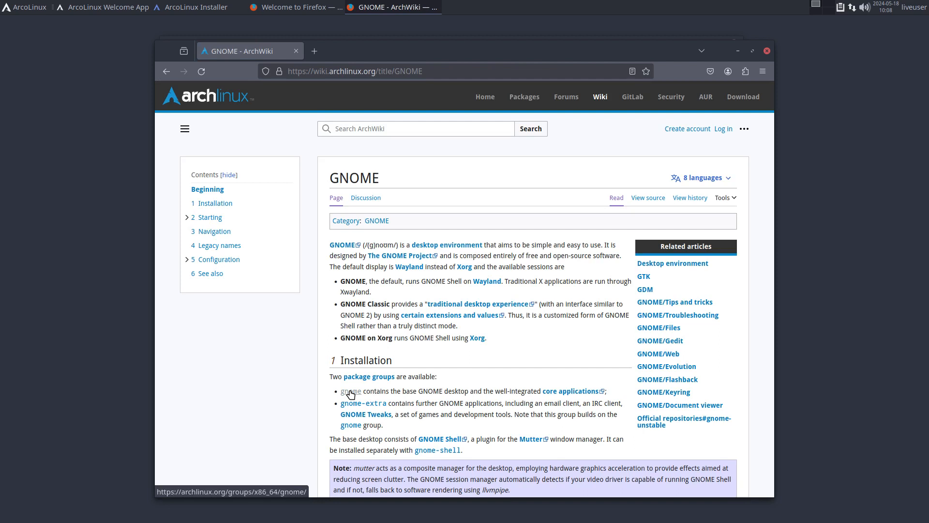
drag(410, 391, 478, 391)
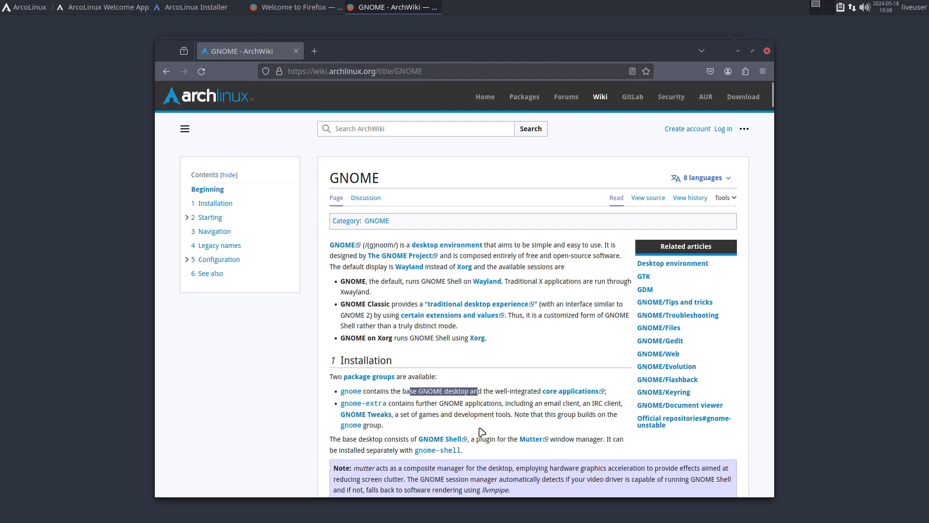
click(376, 405)
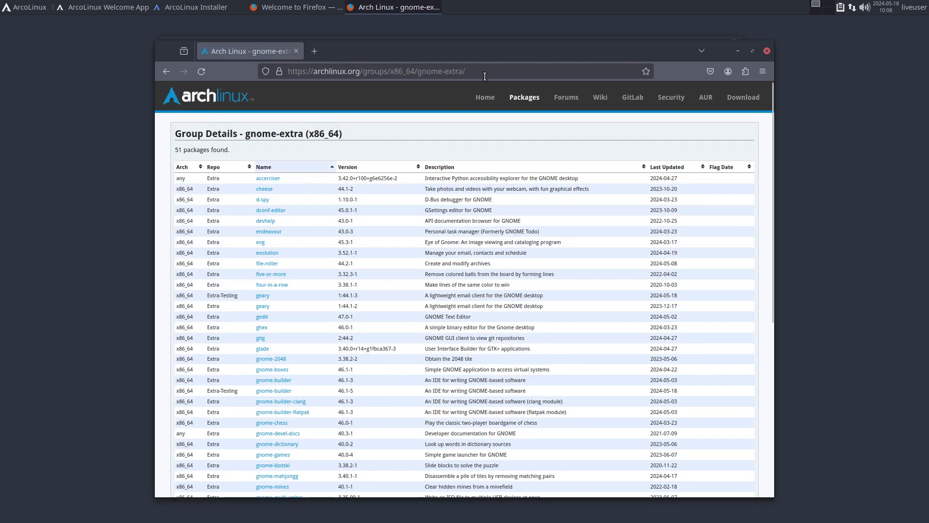
Maximize Firefox, zoom to 140%, review the gnome-extra package list, then return to the GNOME article
click(748, 51)
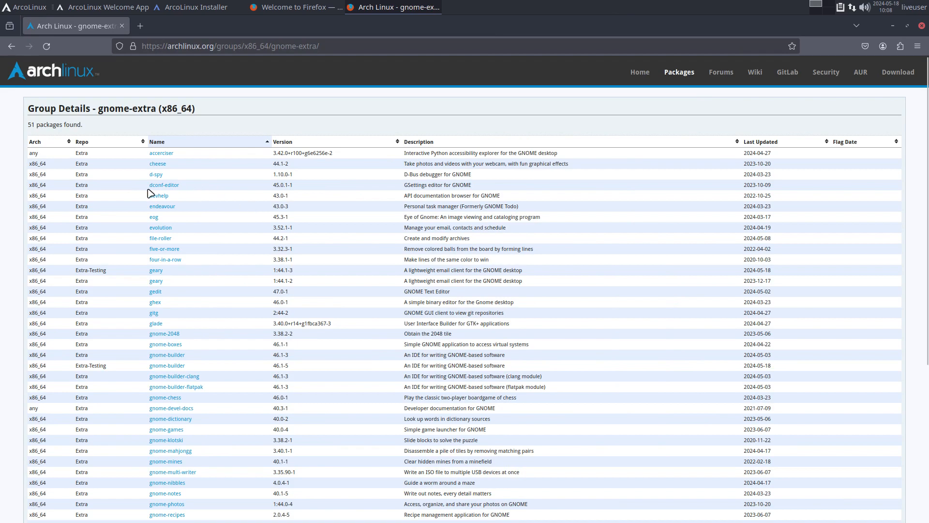
key(ctrl+plus)
key(ctrl+plus)
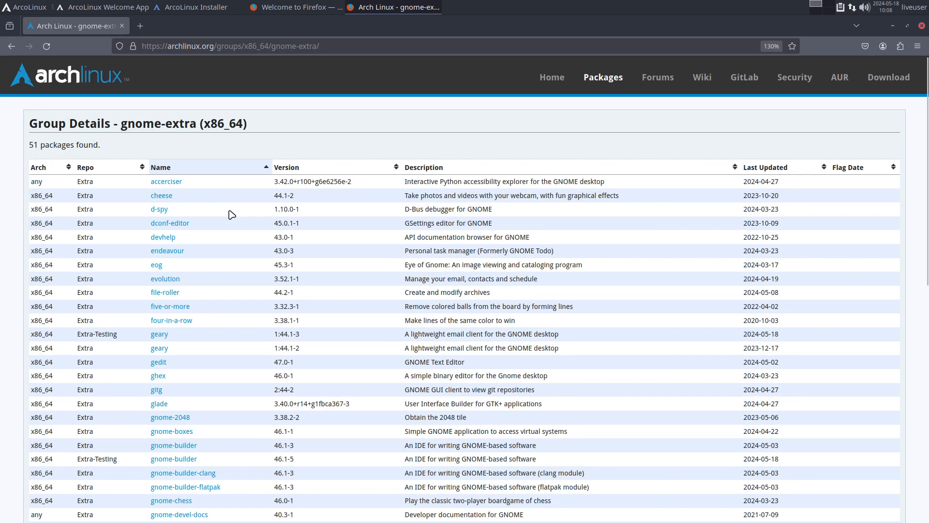
scroll(234, 213, down, 5)
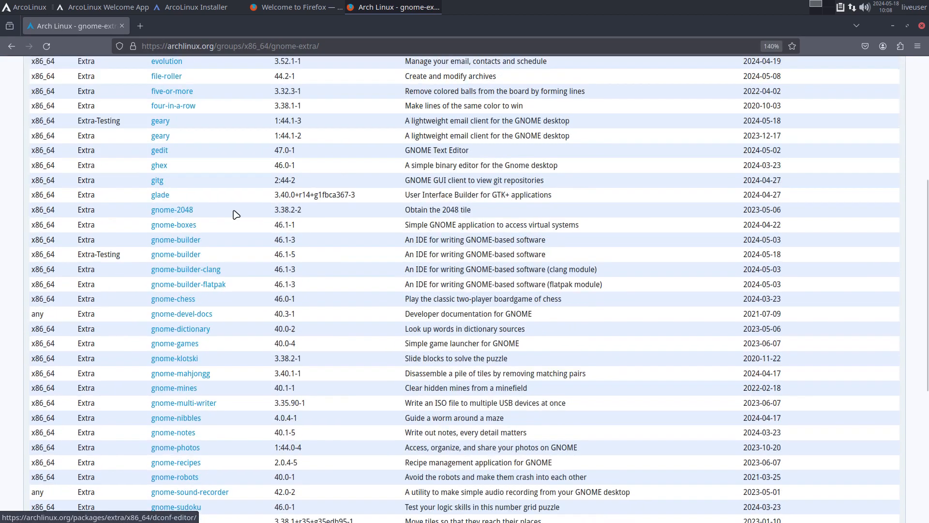
scroll(235, 214, up, 2)
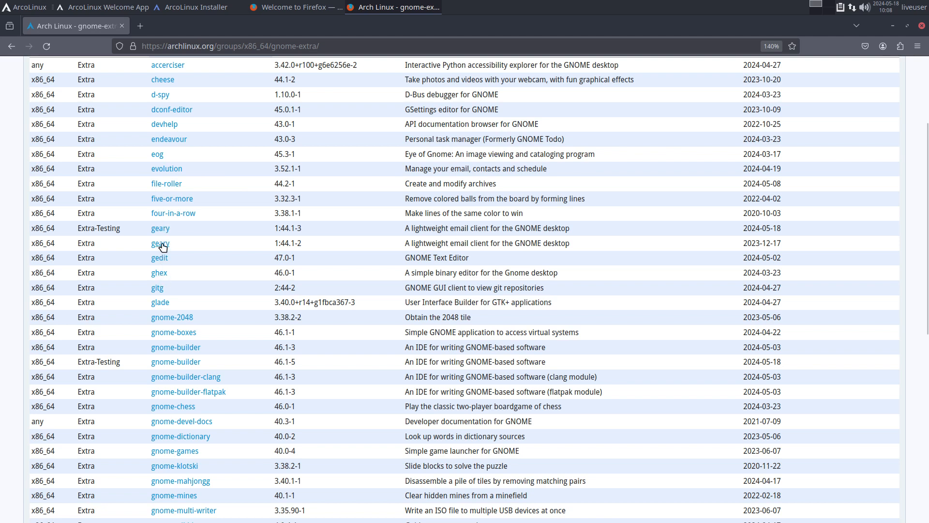
drag(454, 243, 538, 244)
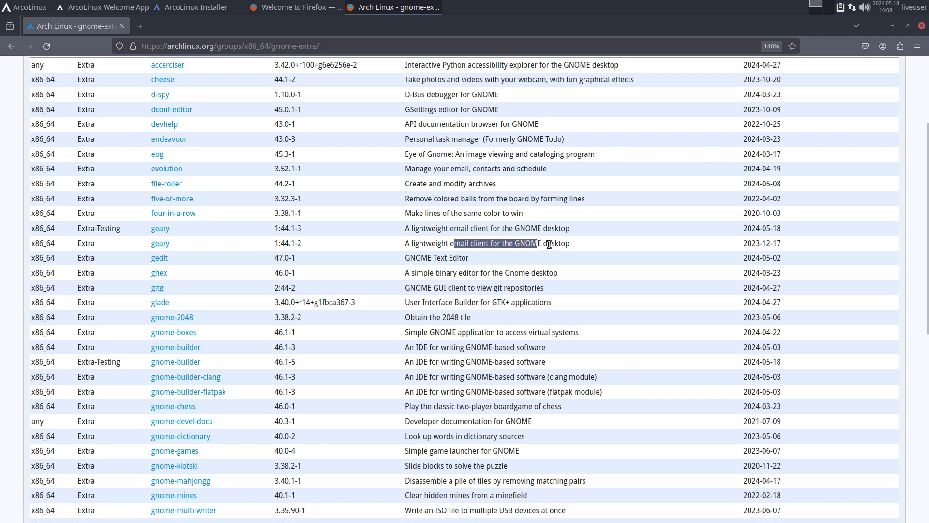
scroll(280, 253, down, 8)
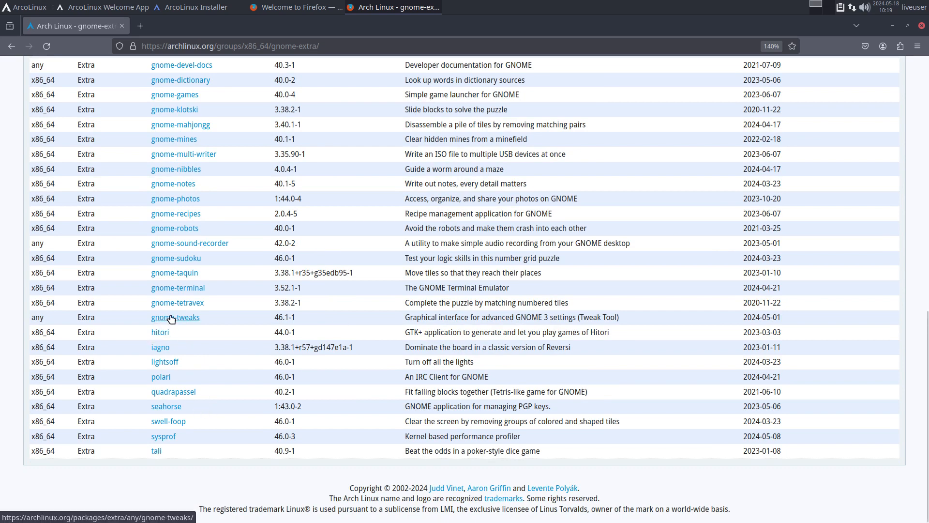
click(12, 46)
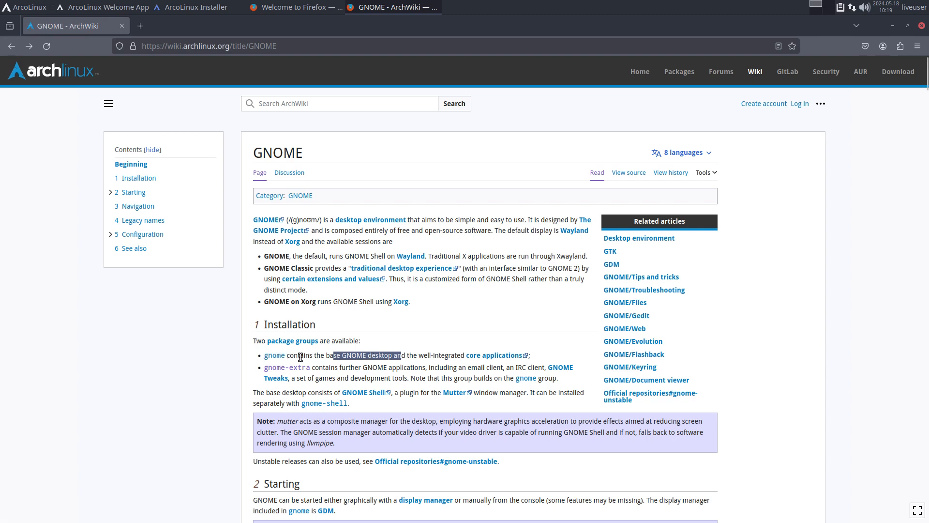
Open the gnome (x86_64) package group page of 61 packages, browse it, and select 'gnome' in the heading
click(274, 356)
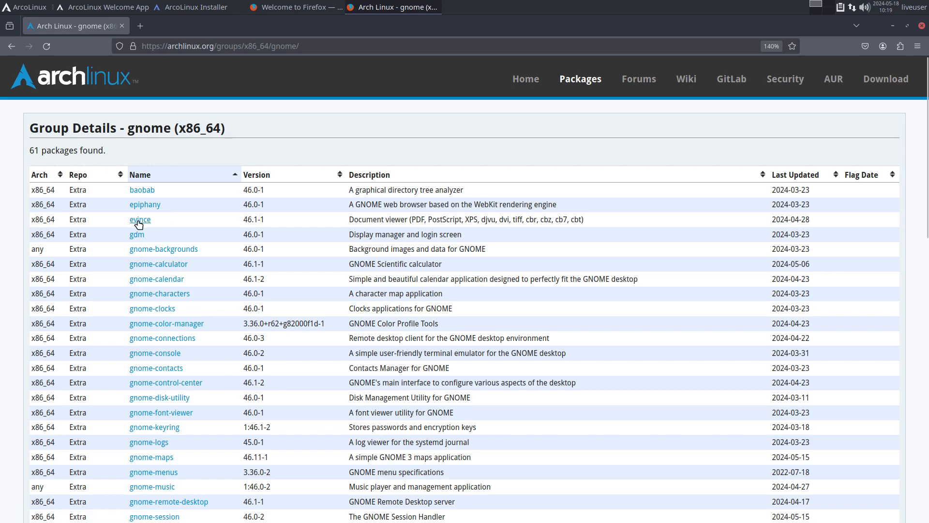
scroll(163, 301, down, 10)
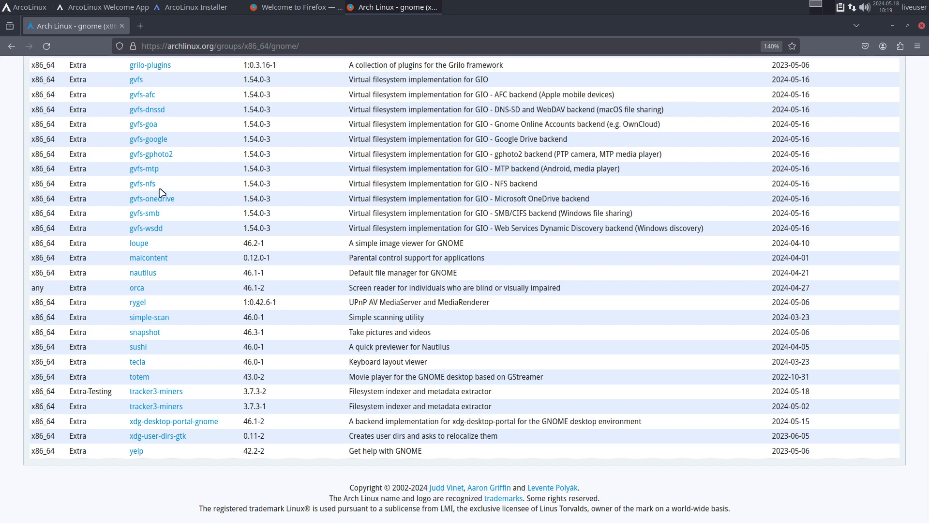
scroll(160, 197, up, 10)
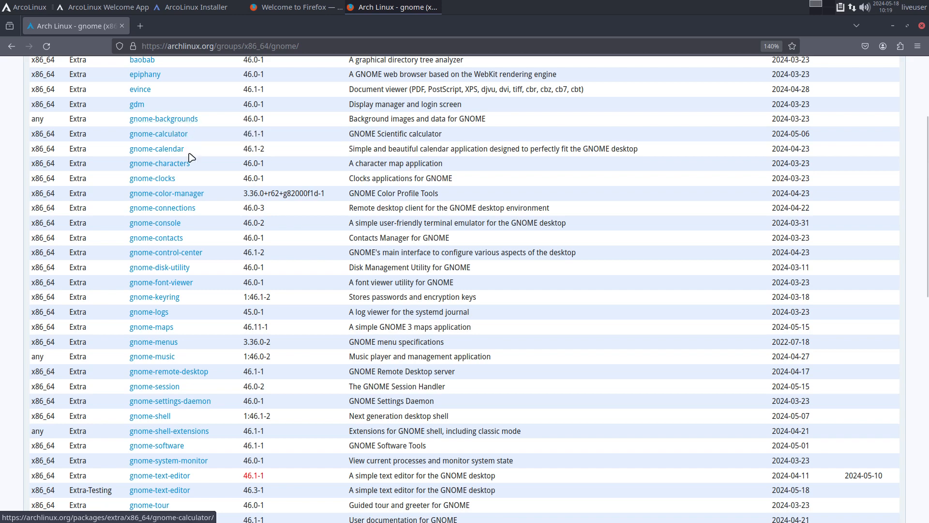
scroll(189, 163, up, 2)
scroll(189, 165, up, 2)
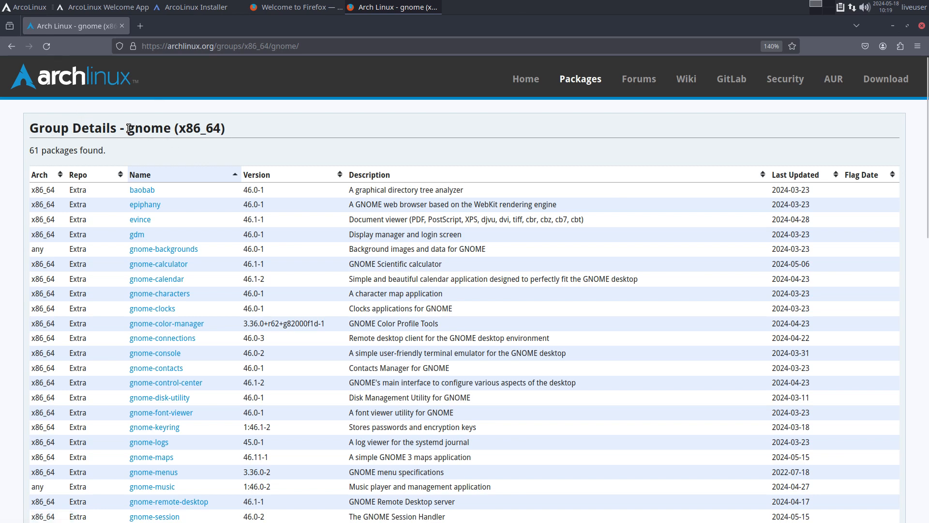
drag(128, 129, 179, 129)
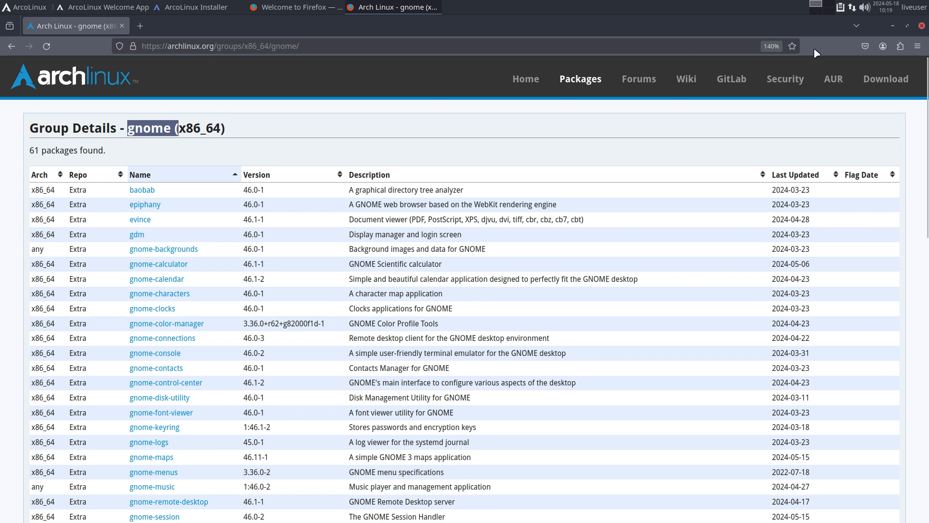
Minimize both Firefox windows and expand Desktop: Gnome to reveal its seven sub-packages
click(892, 25)
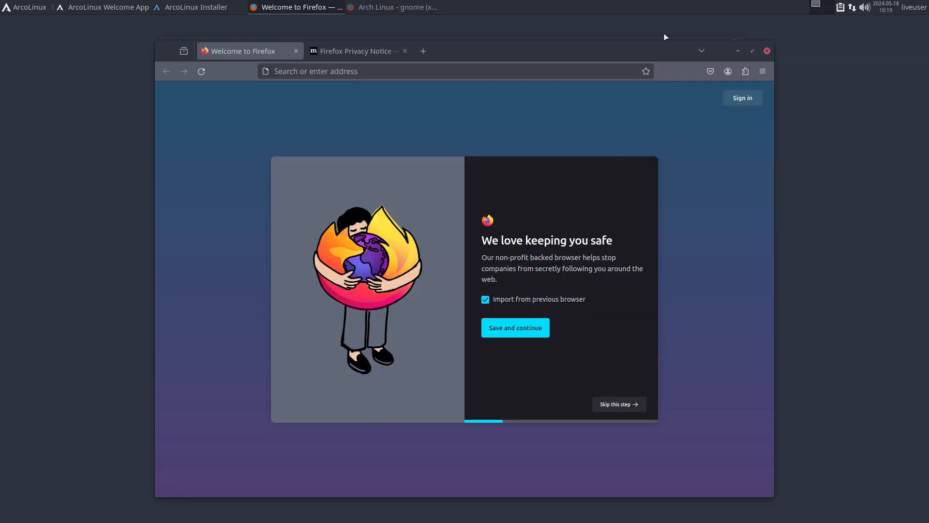
click(736, 51)
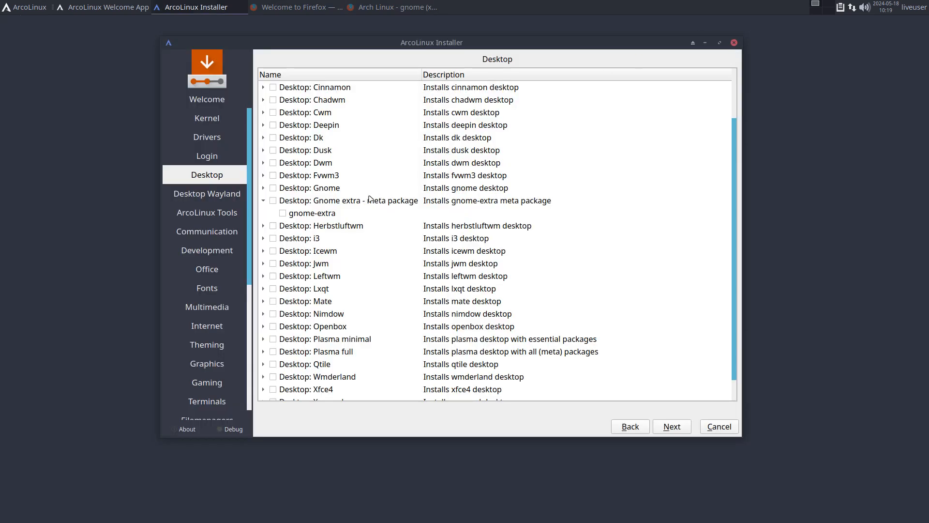
click(263, 188)
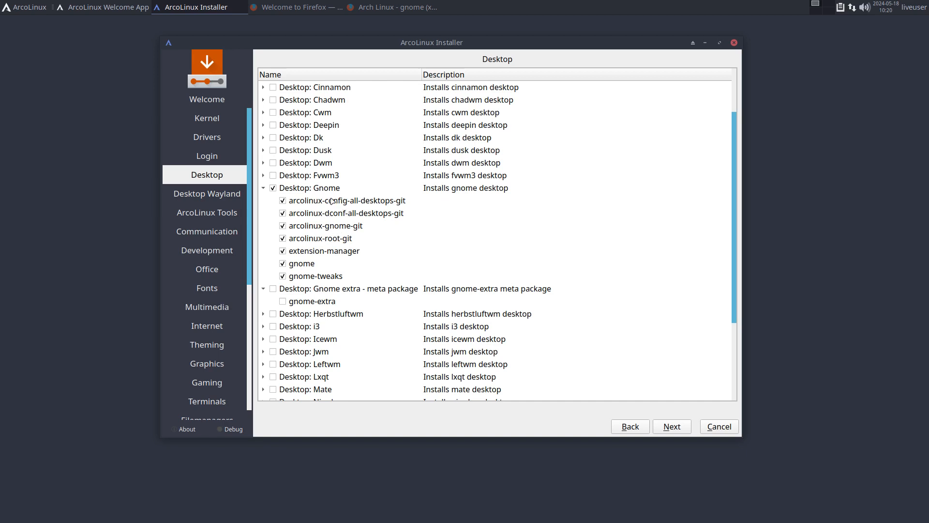
Untick arcolinux-config, dconf, gnome, root, extension-manager and gnome-tweaks, leaving gnome, then bring the package list forward
click(284, 202)
click(284, 201)
click(283, 213)
click(285, 226)
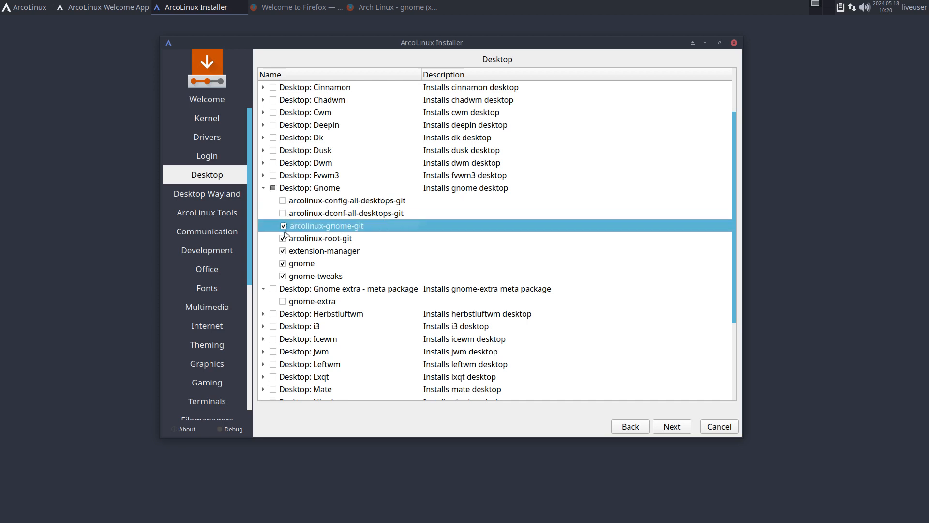
click(284, 226)
click(283, 238)
click(283, 252)
click(283, 277)
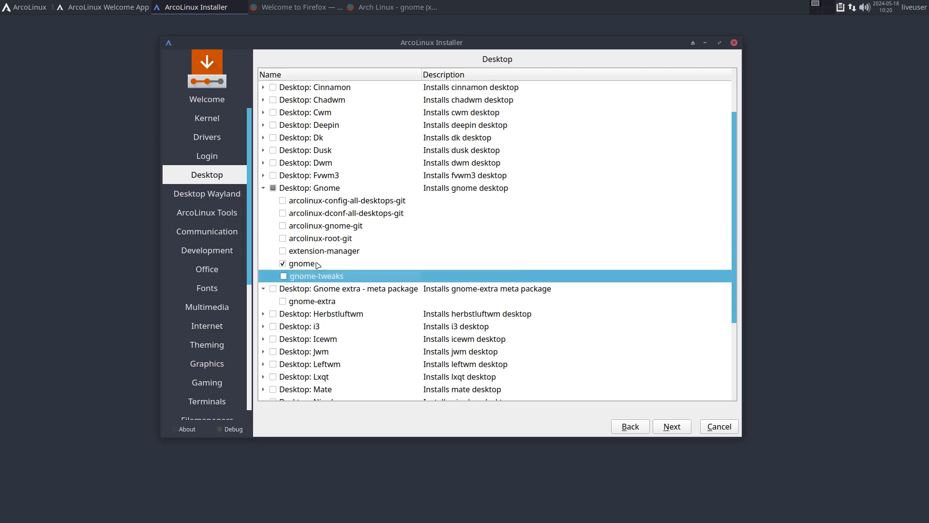
click(382, 9)
click(177, 151)
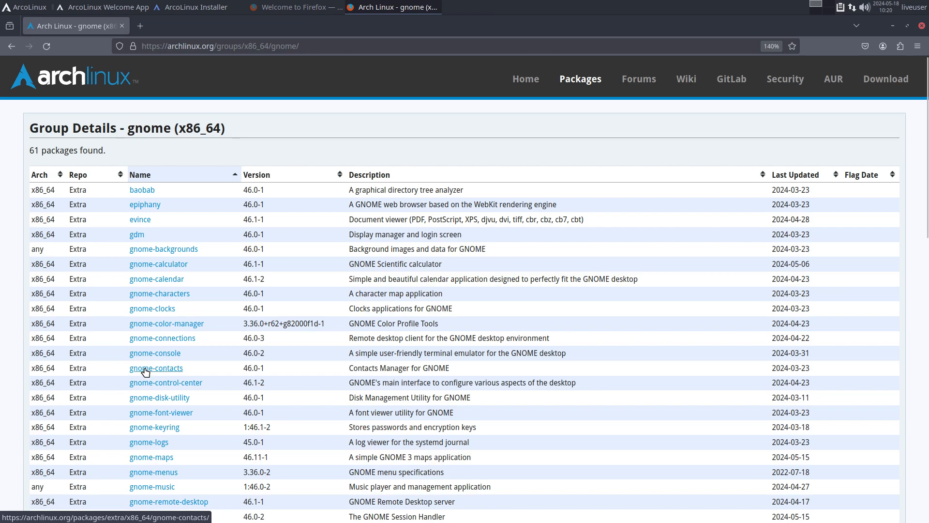
Scroll through the gnome package list, minimize Firefox, and select the gnome row in the installer
scroll(145, 372, down, 10)
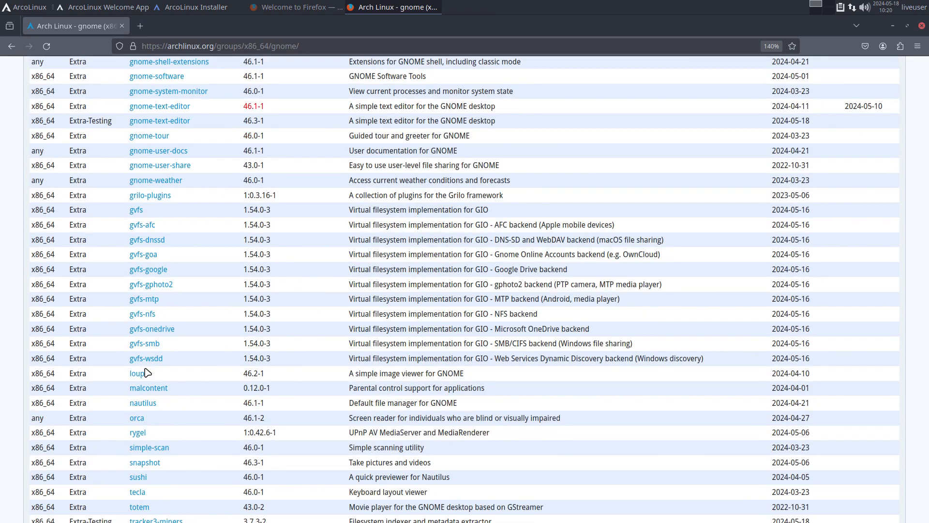
scroll(146, 372, down, 3)
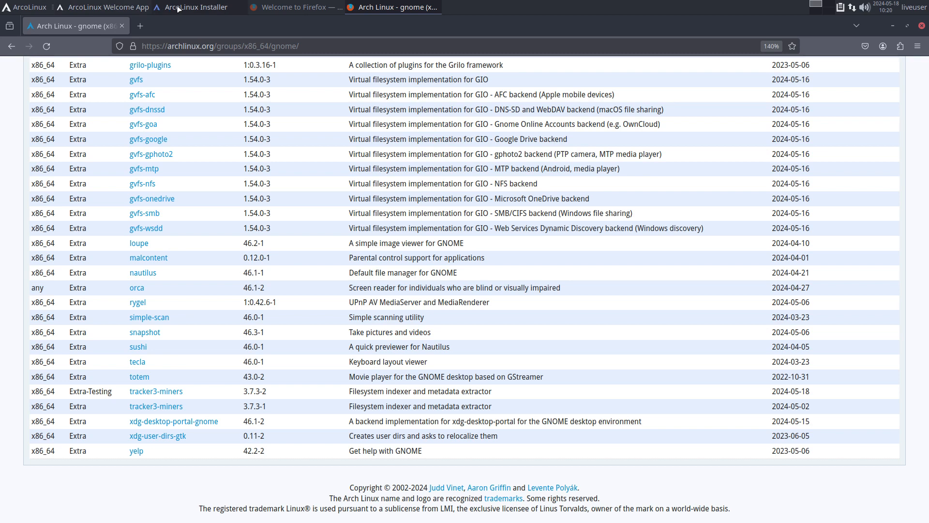
click(889, 24)
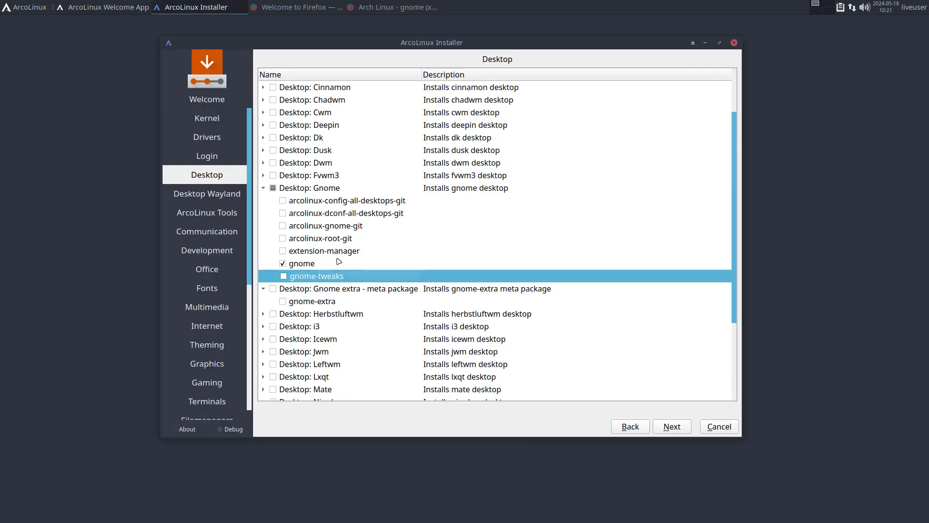
click(313, 267)
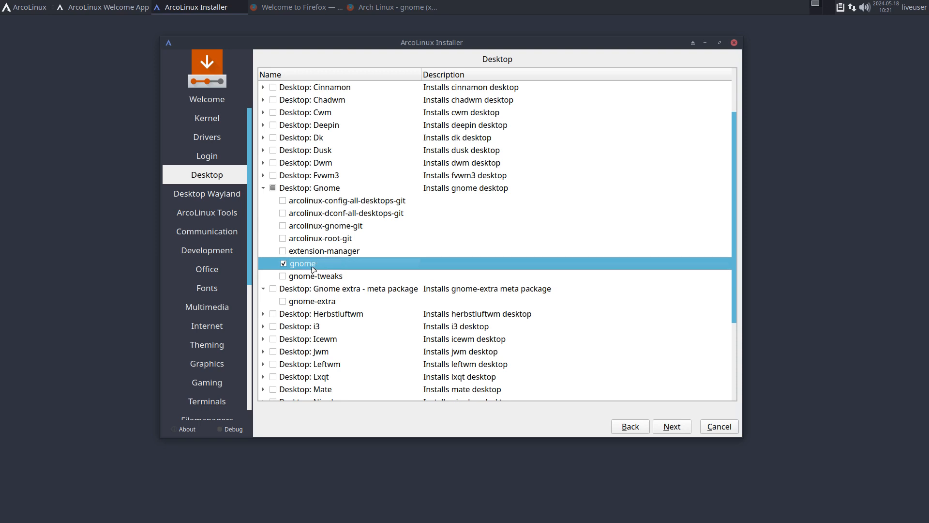